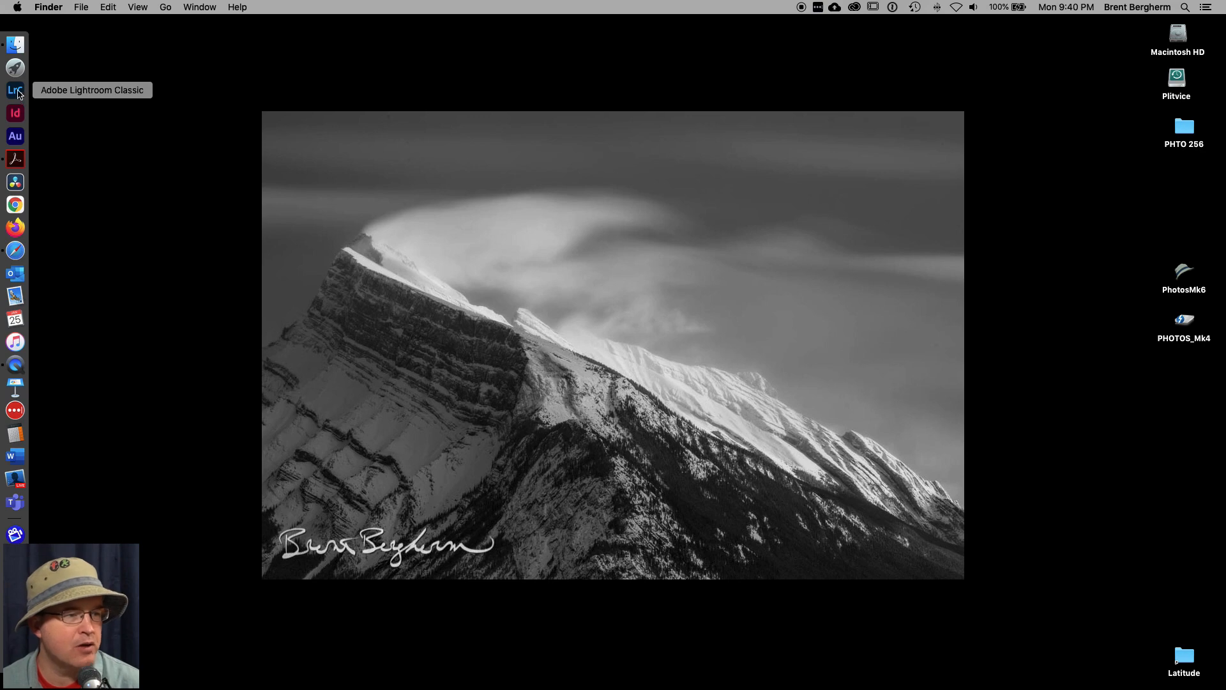
# Launch Lightroom Classic and create a new catalog named BootcampSample on the PHOTOS_Mk4 drive.
pyautogui.click(16, 90)
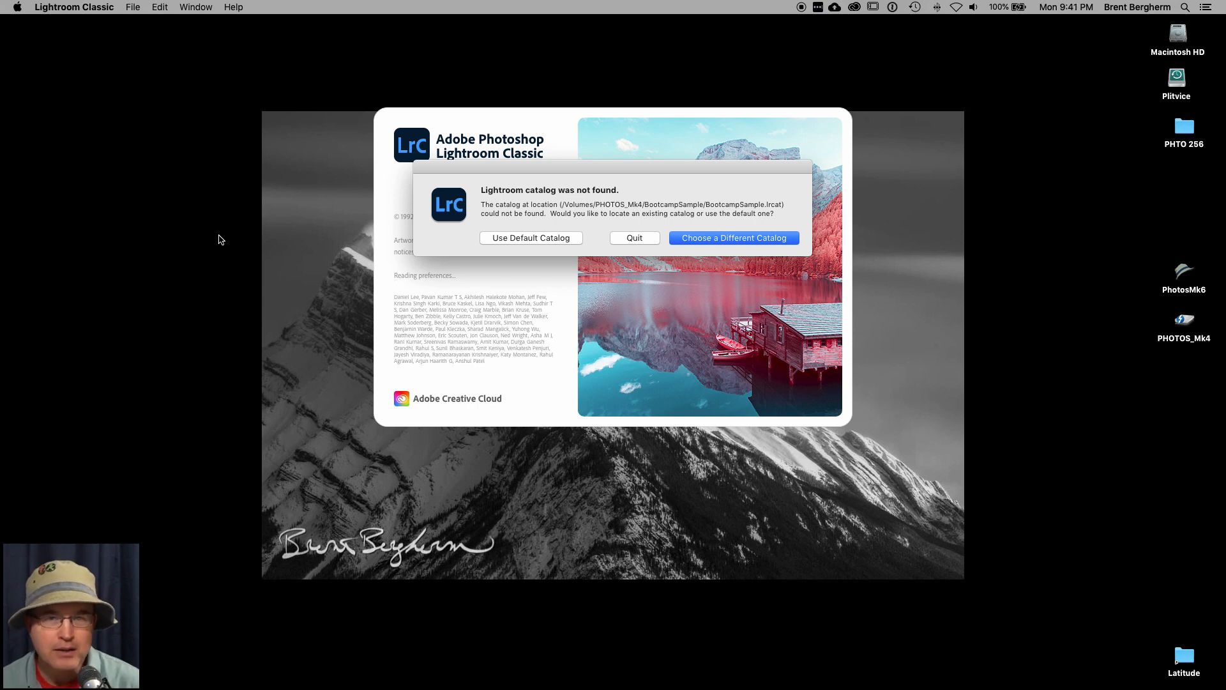
pyautogui.click(678, 238)
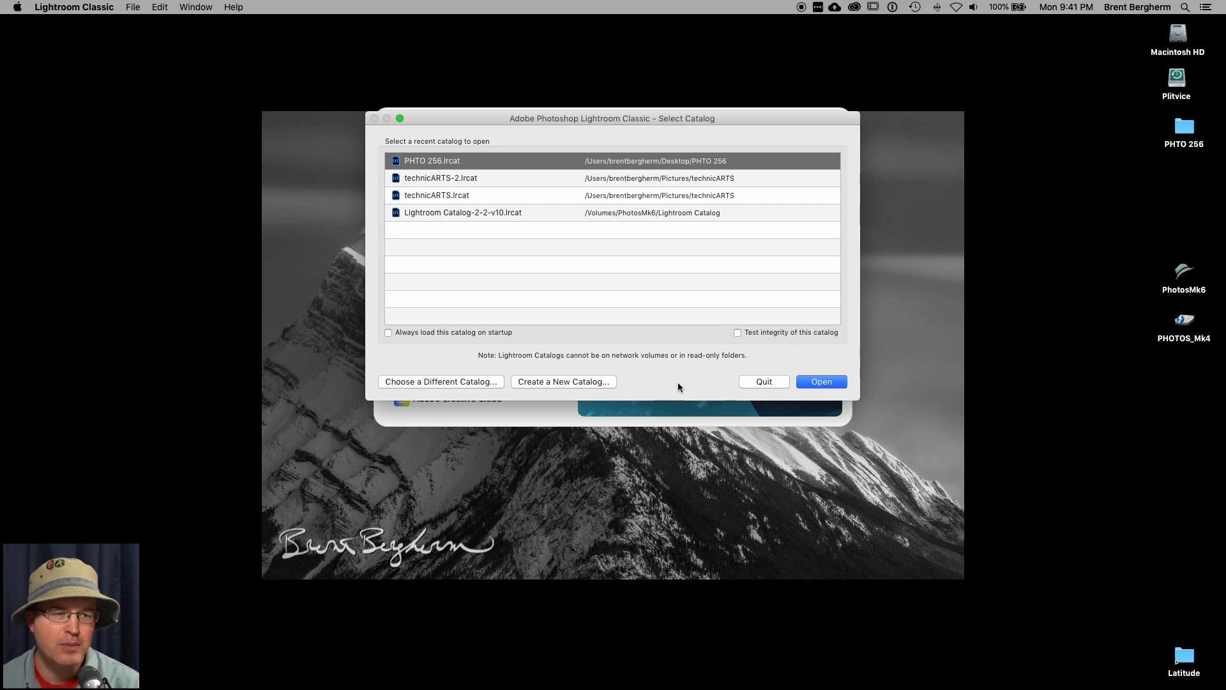
pyautogui.moveTo(641, 119); pyautogui.dragTo(654, 99)
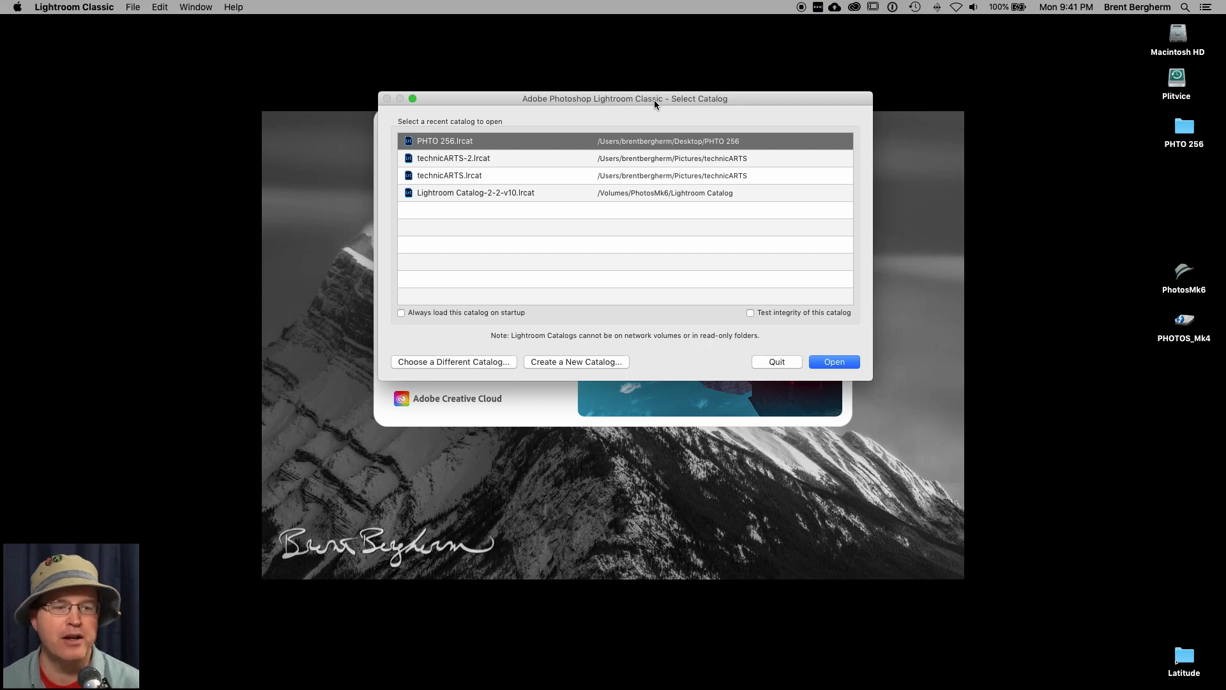
pyautogui.click(579, 361)
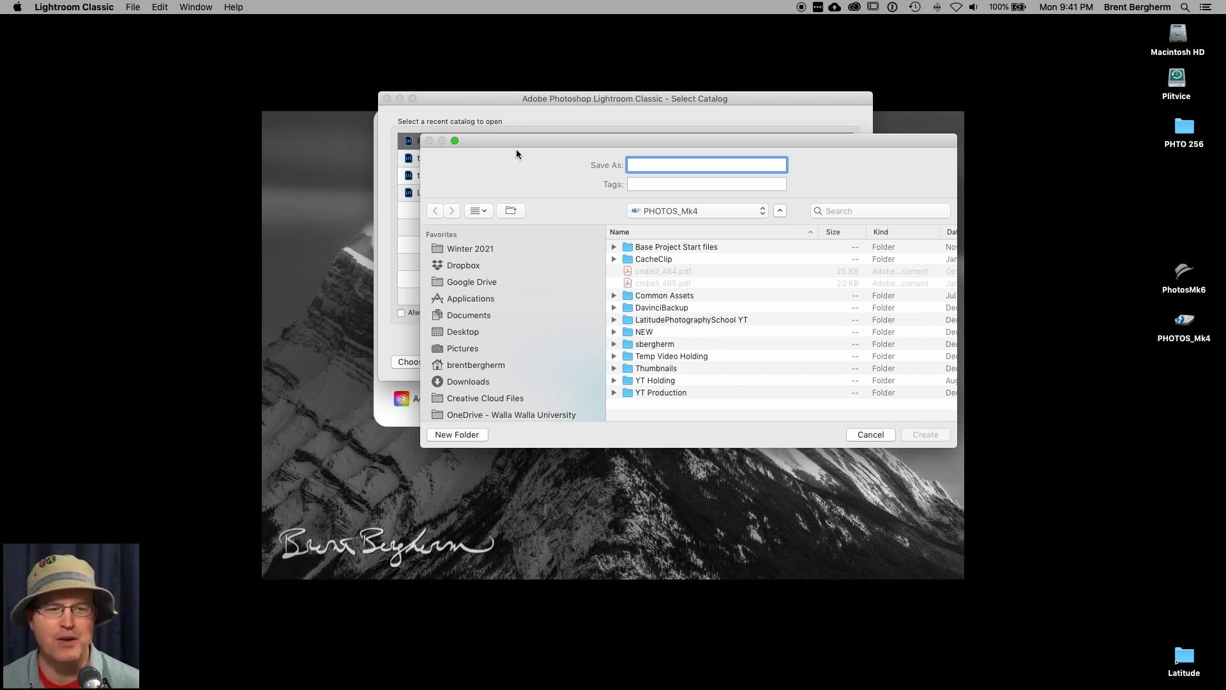
pyautogui.moveTo(518, 141); pyautogui.dragTo(576, 144)
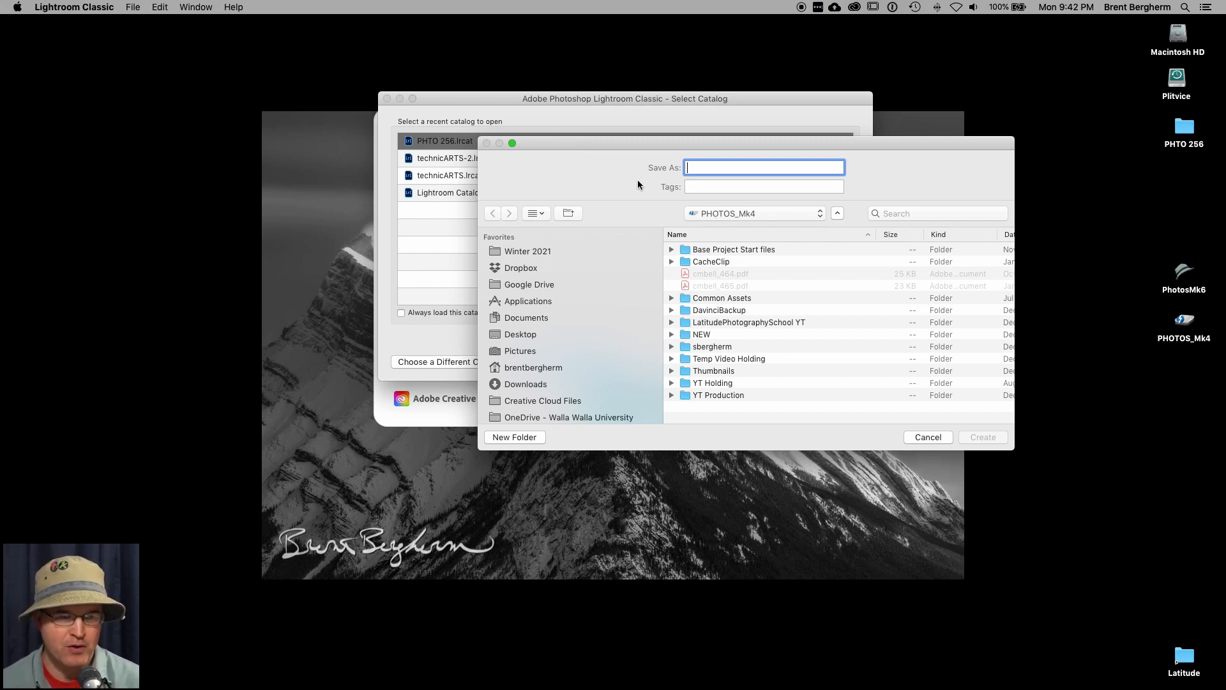
pyautogui.write('BootcampSample')
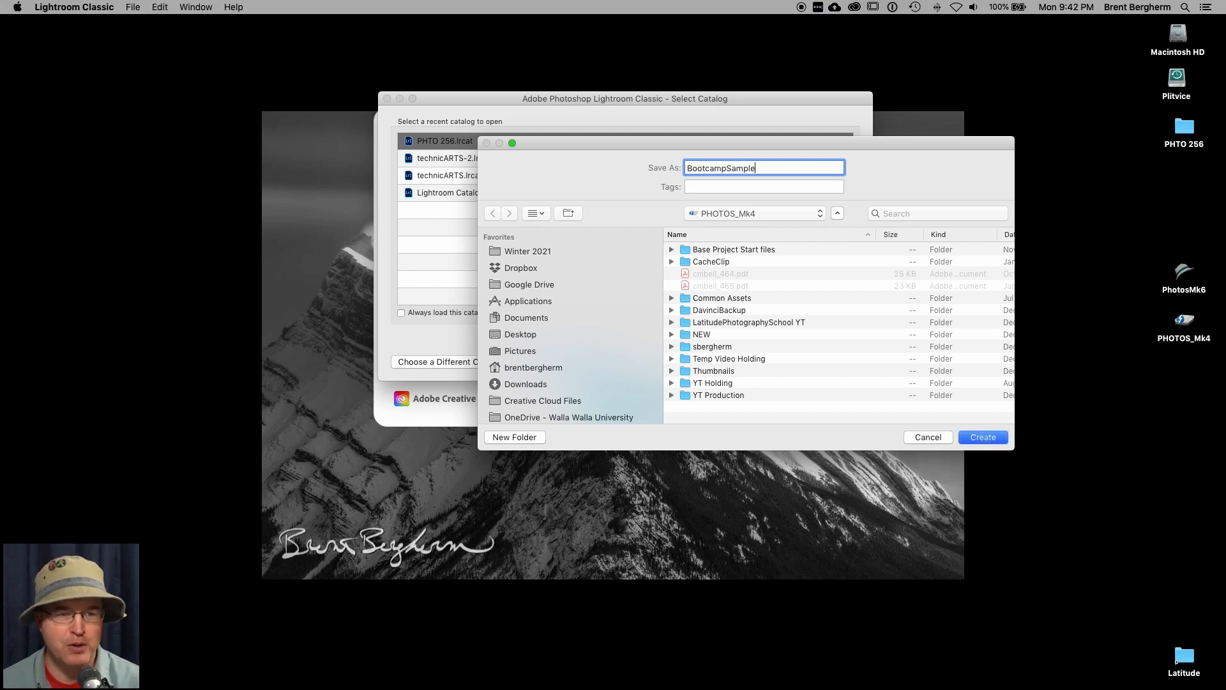
pyautogui.click(975, 439)
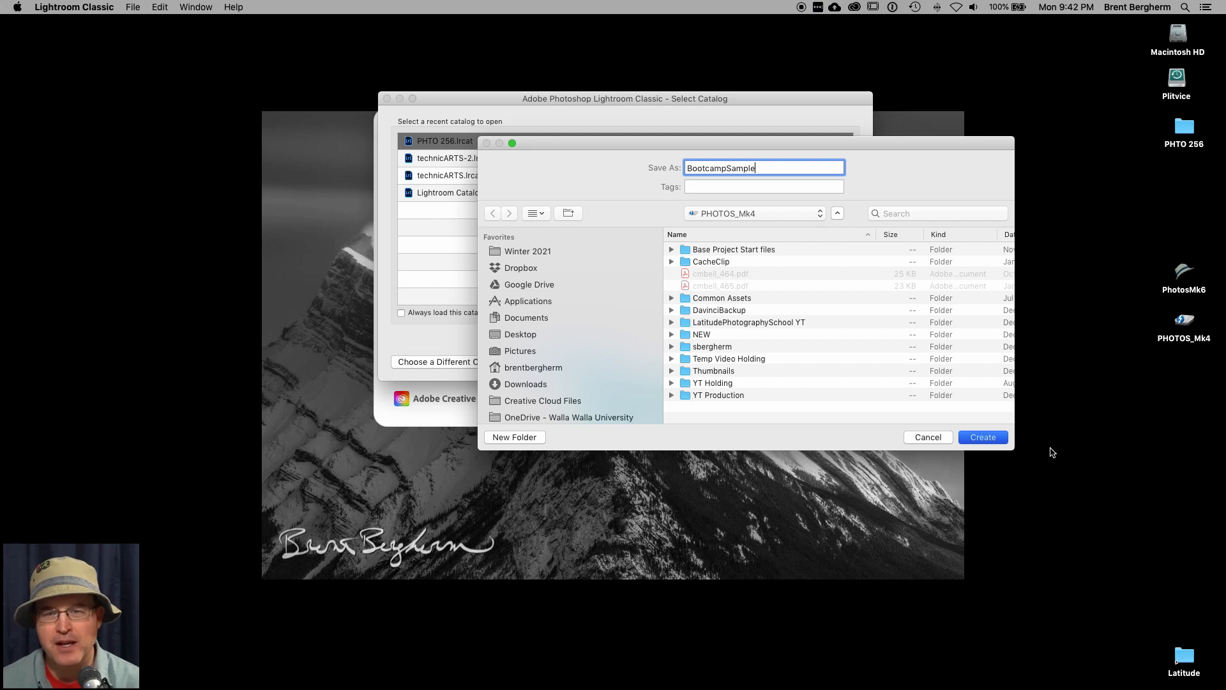
pyautogui.press('Return')
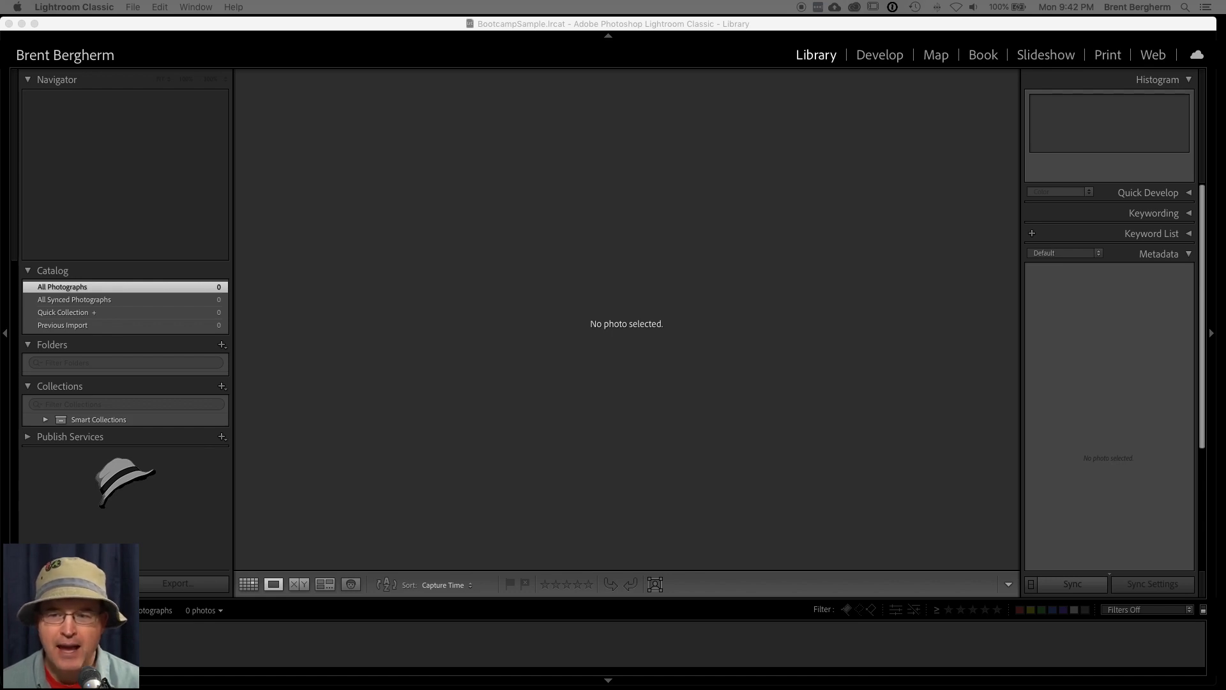
# Bring a Finder window over the library and examine the Lightroom Catalog, Family Photos, Photos and Raw Scans folders on the PhotosMk6 drive.
pyautogui.moveTo(1225, 159); pyautogui.dragTo(567, 141)
pyautogui.moveTo(1116, 405); pyautogui.dragTo(1035, 508)
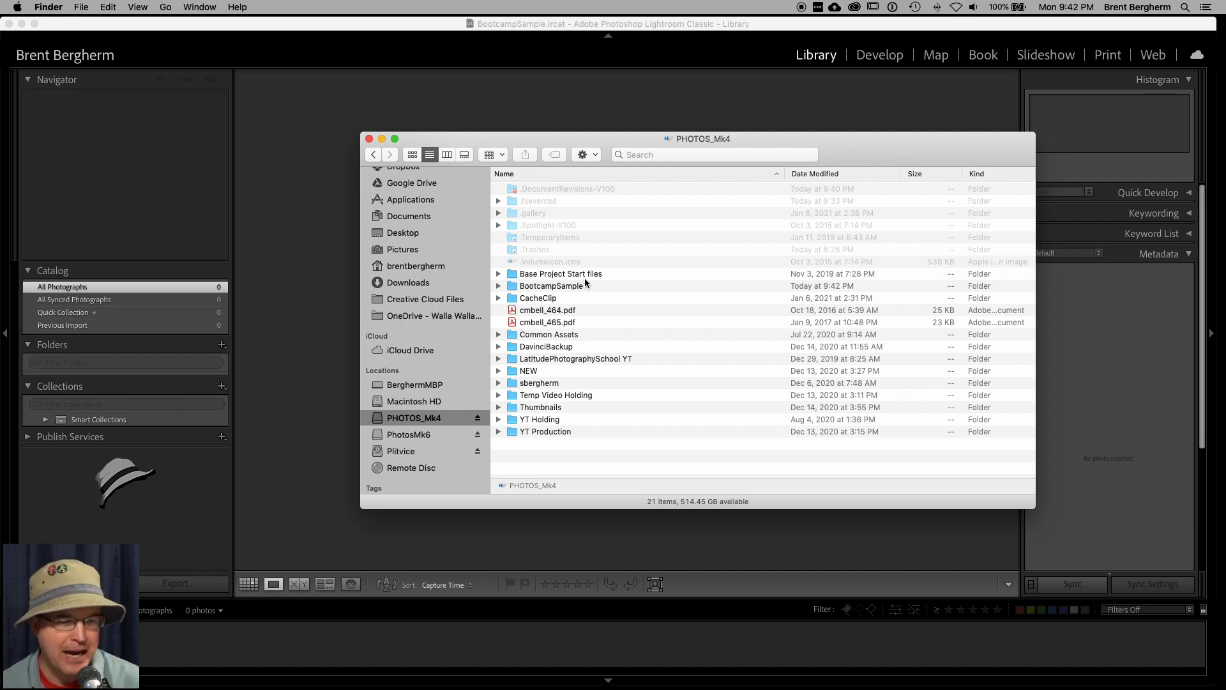
pyautogui.click(405, 439)
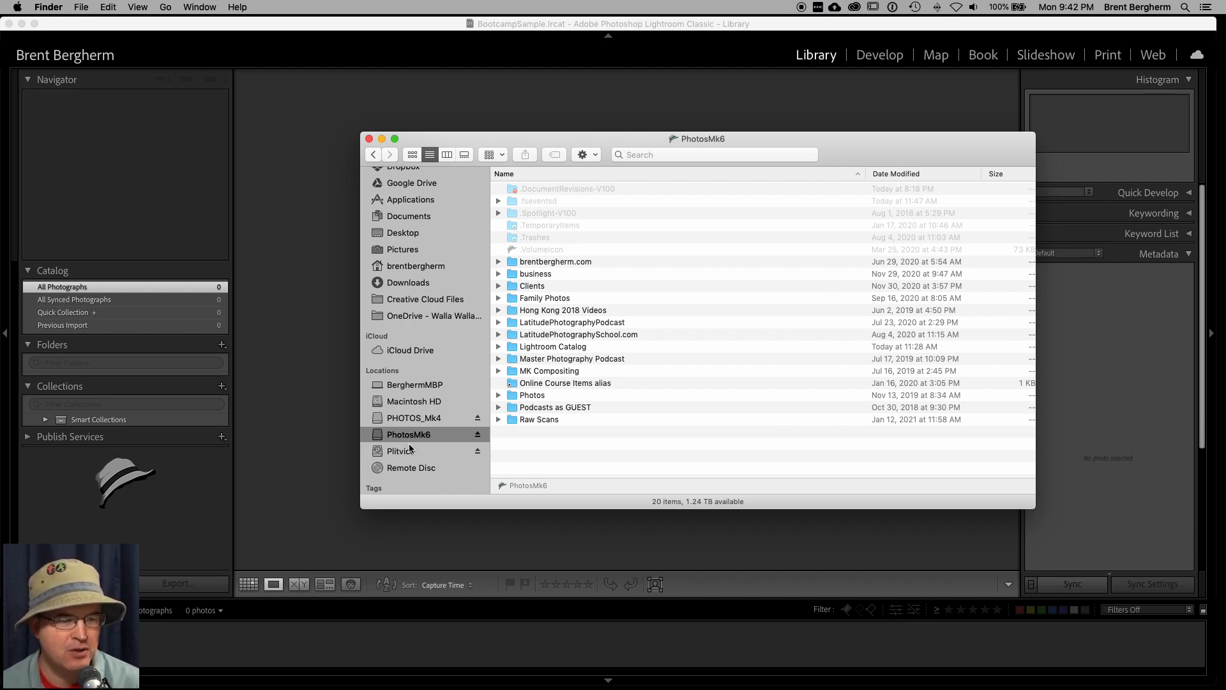
pyautogui.click(535, 349)
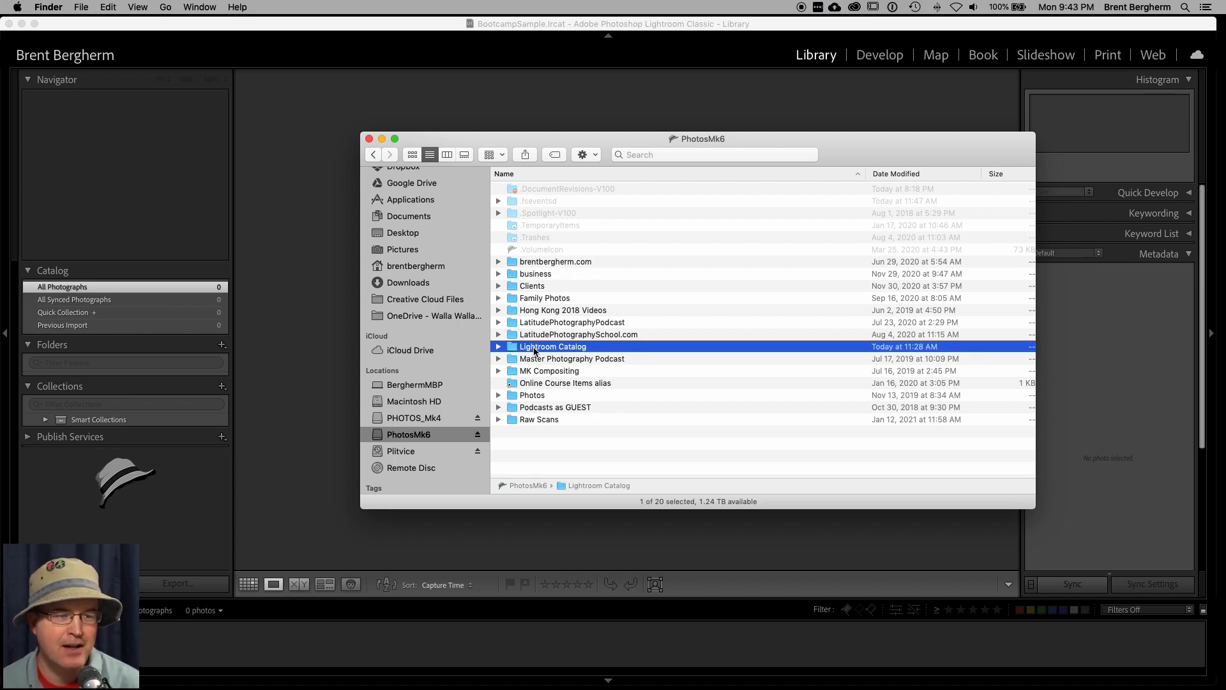
pyautogui.click(557, 299)
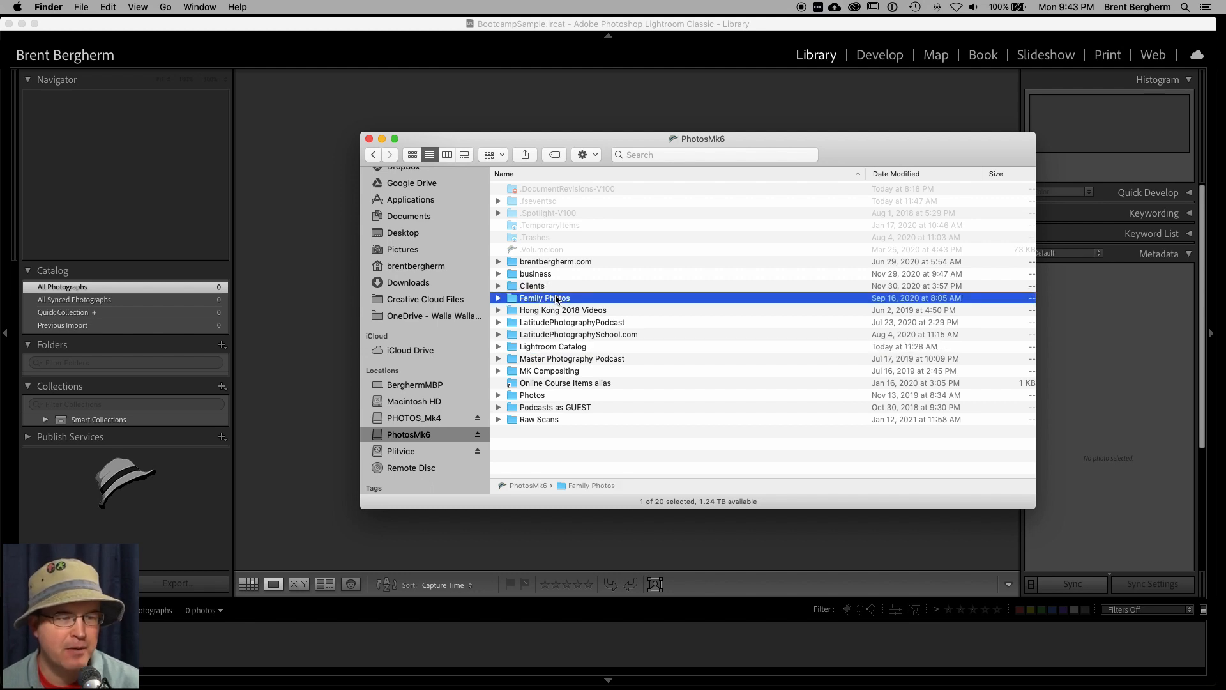
pyautogui.click(533, 395)
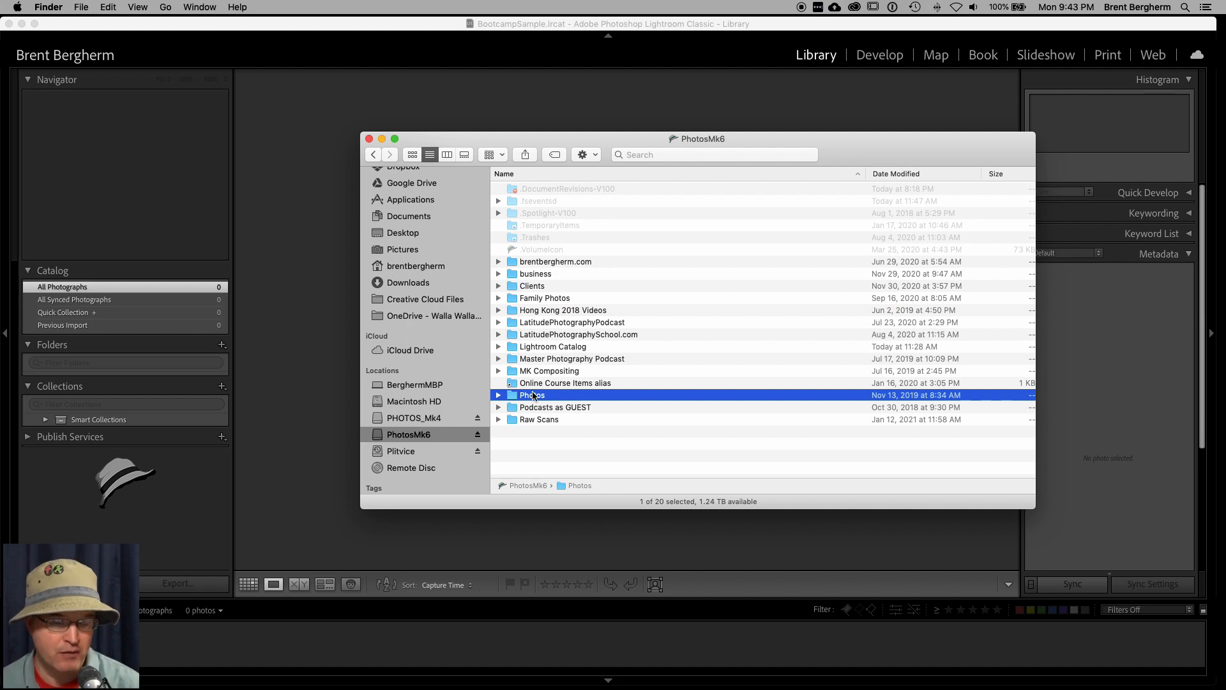
pyautogui.click(552, 420)
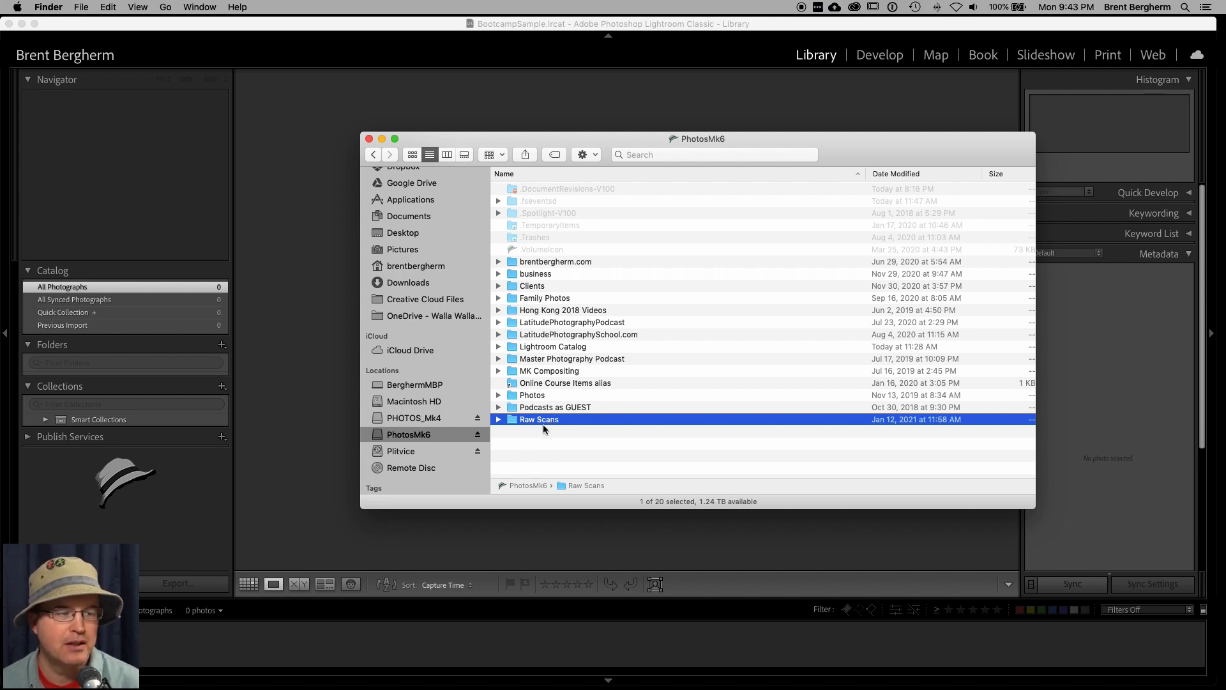
# Open the BootcampSample folder on the PHOTOS_Mk4 drive and examine its catalog, Previews and Helper files.
pyautogui.click(422, 419)
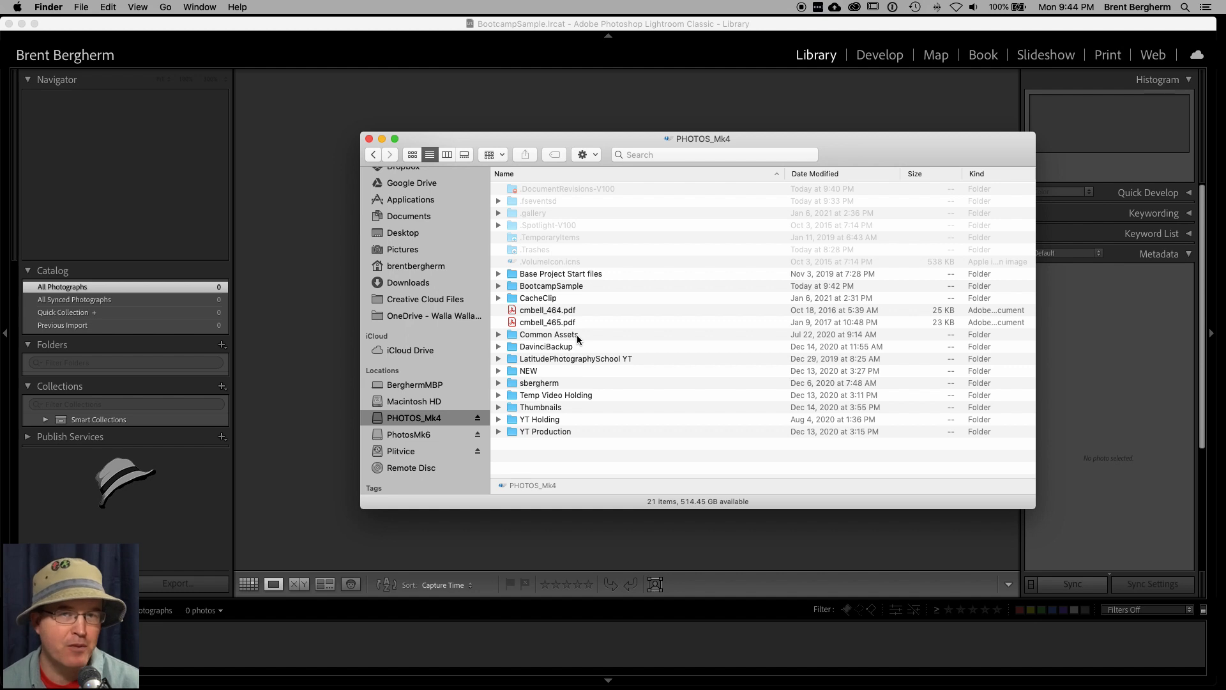
pyautogui.doubleClick(513, 286)
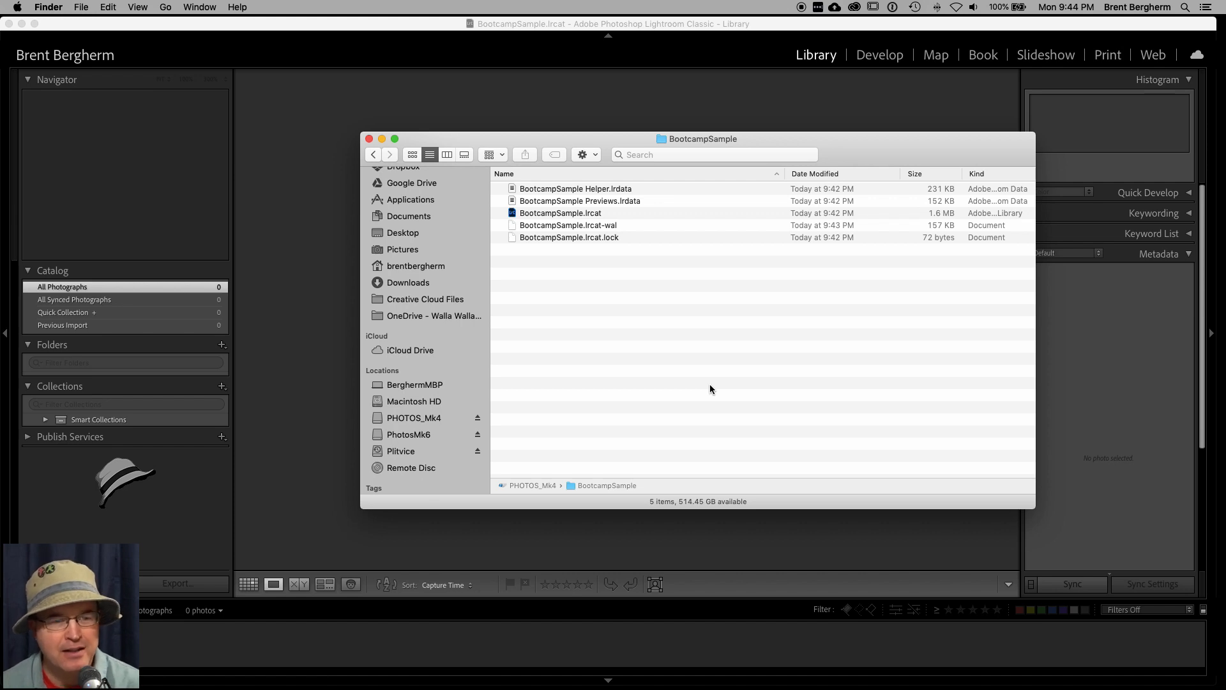
pyautogui.click(542, 217)
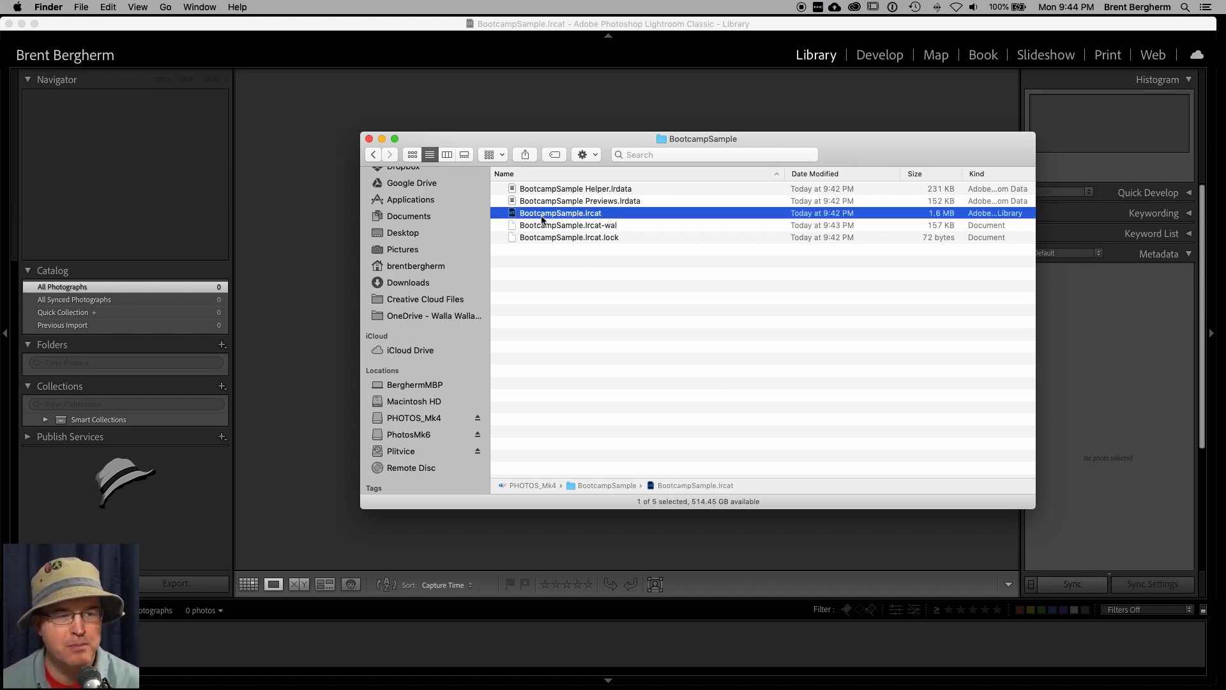
pyautogui.click(590, 203)
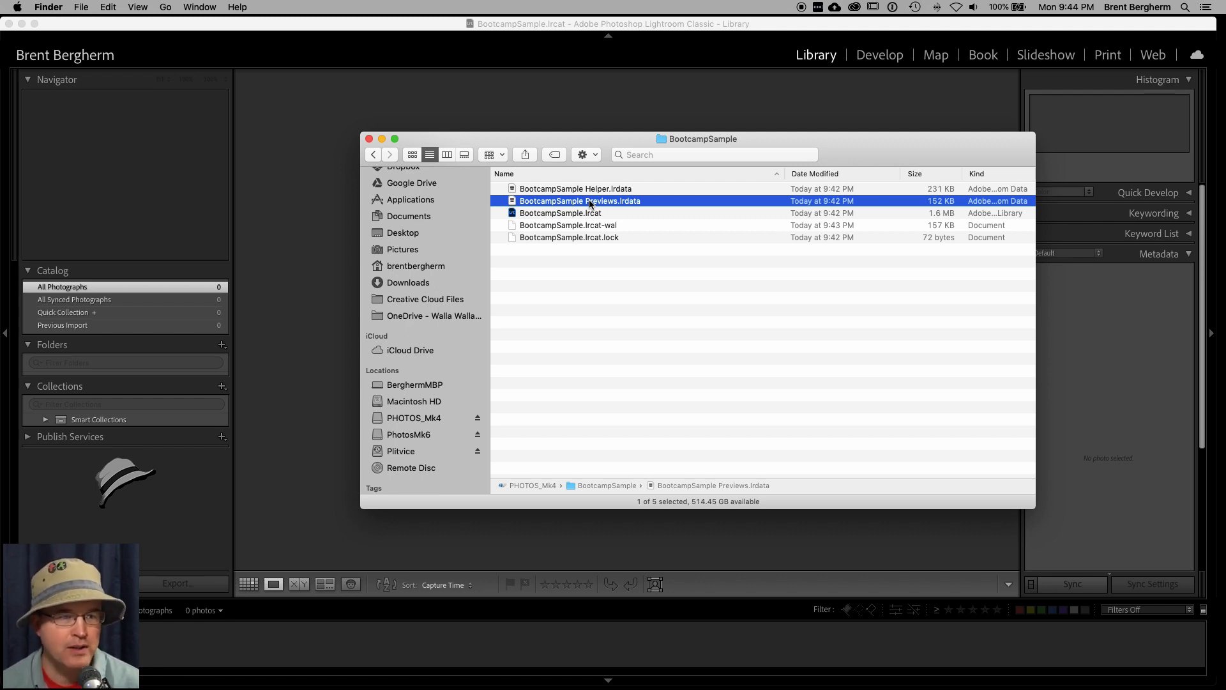
pyautogui.click(594, 189)
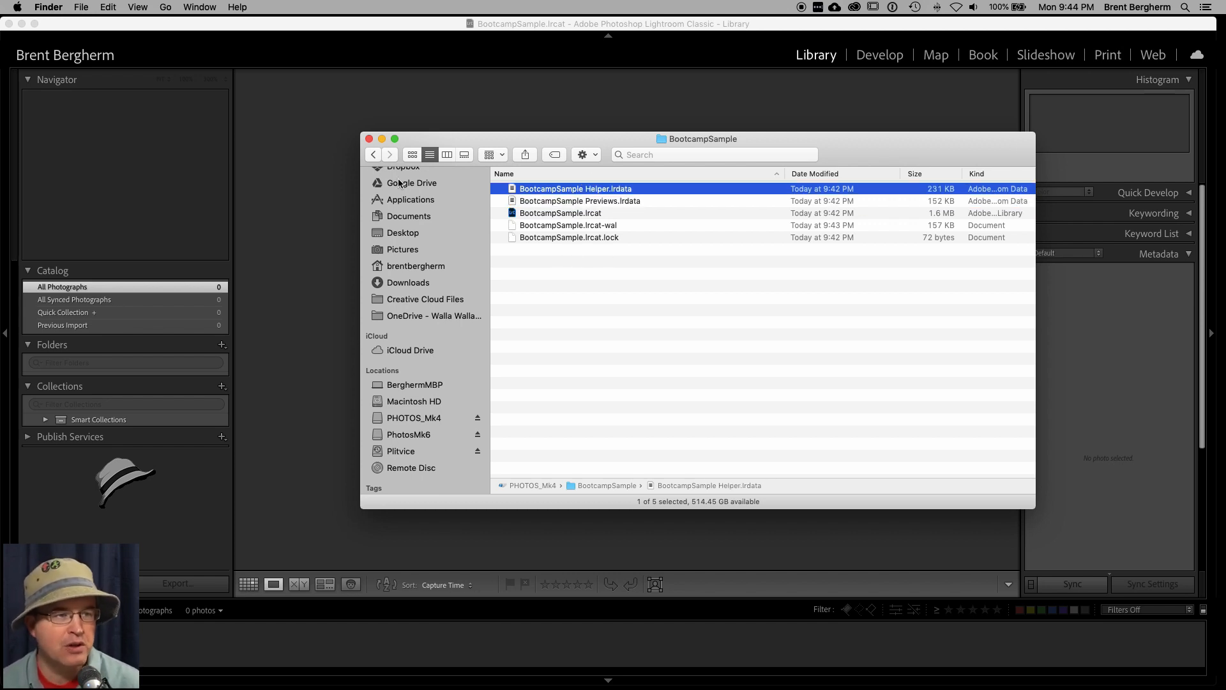
# Open the Lightroom Catalog folder on the PhotosMk6 drive and compare its catalog, Smart Previews and Previews files.
pyautogui.click(419, 435)
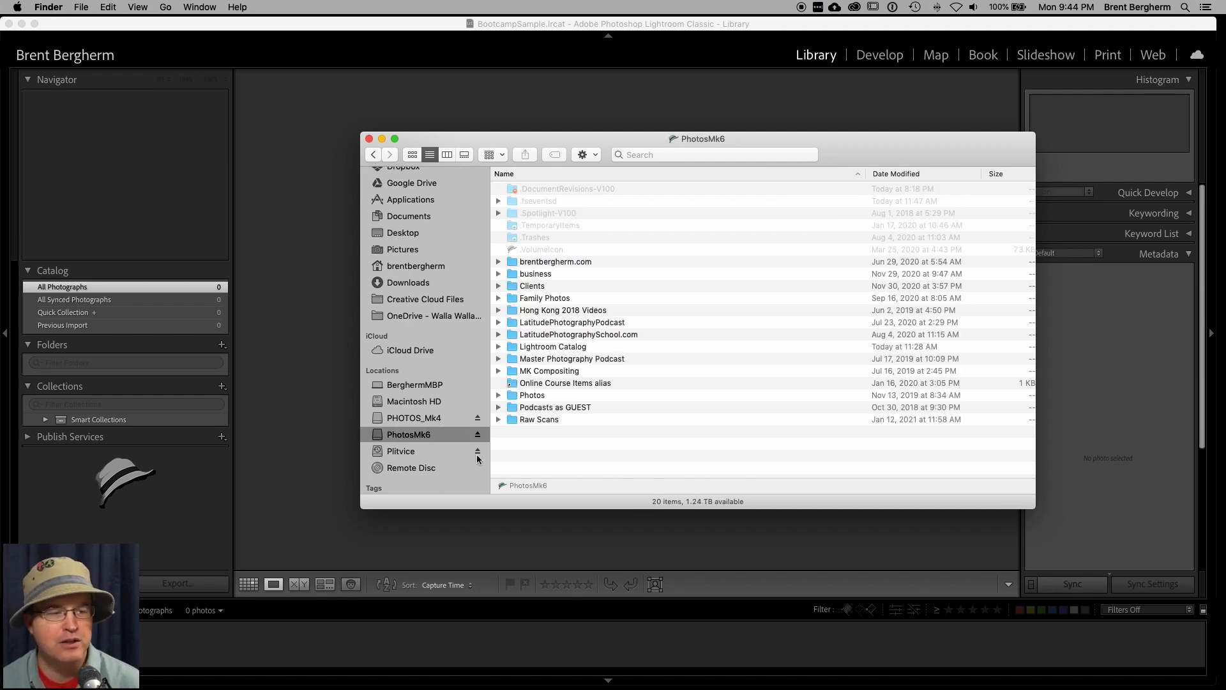
pyautogui.click(553, 349)
pyautogui.doubleClick(553, 348)
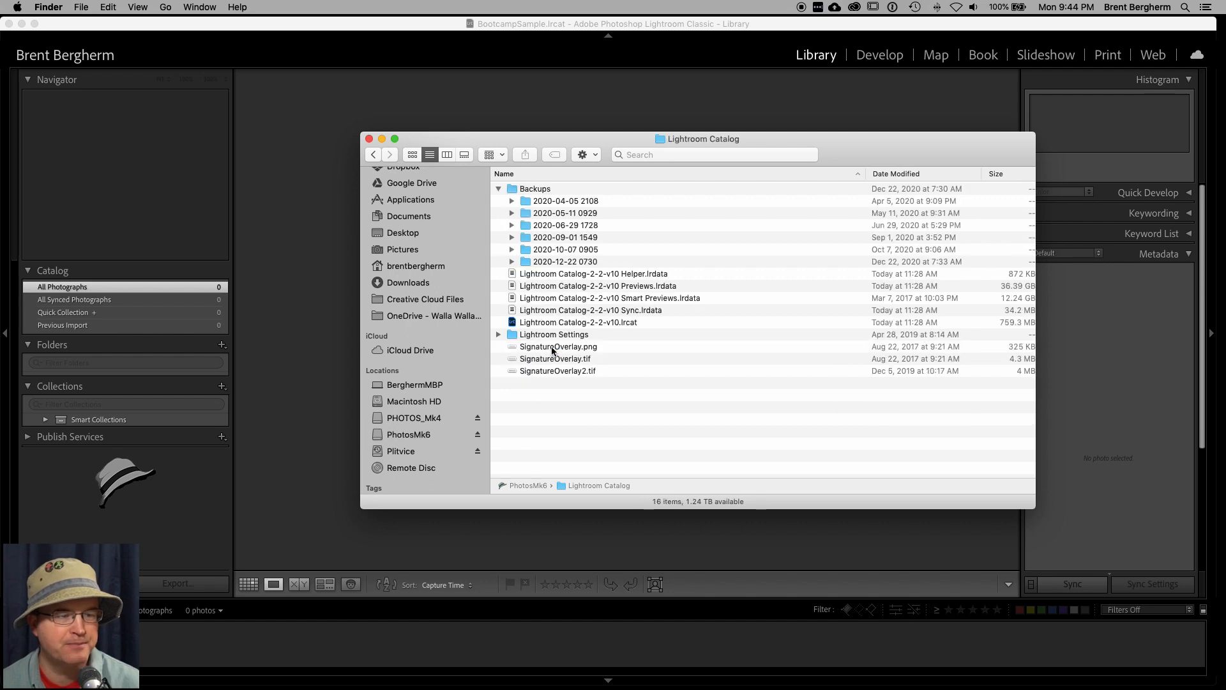
pyautogui.click(498, 189)
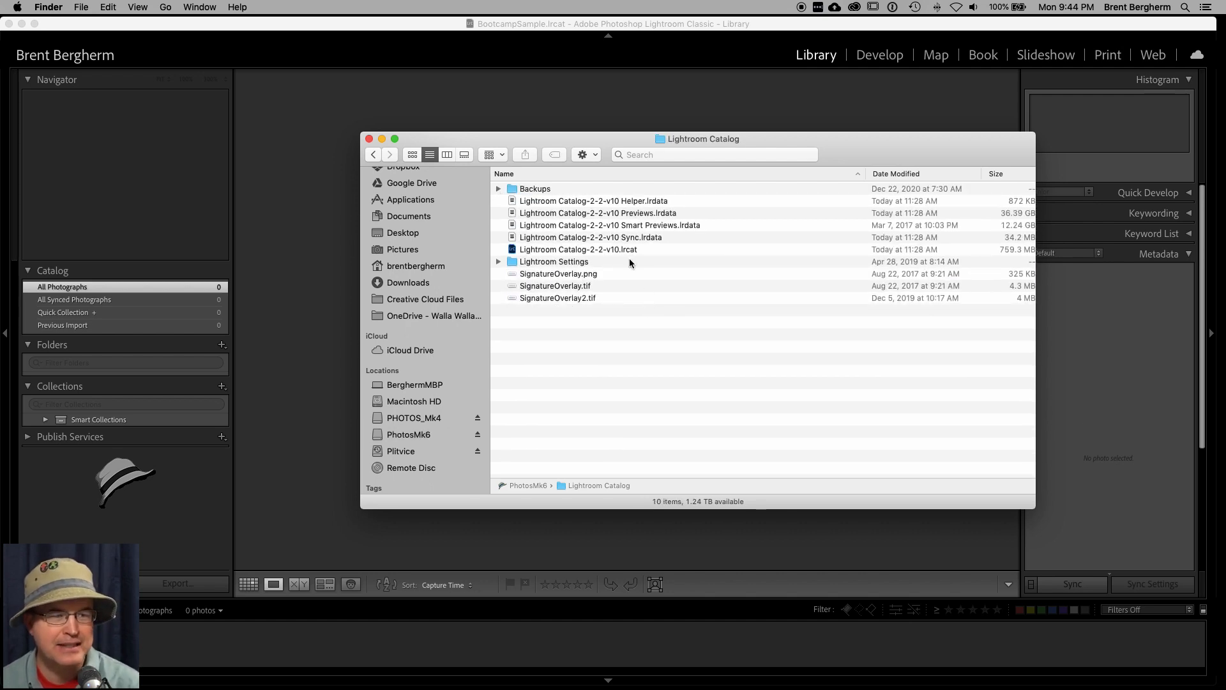
pyautogui.click(613, 250)
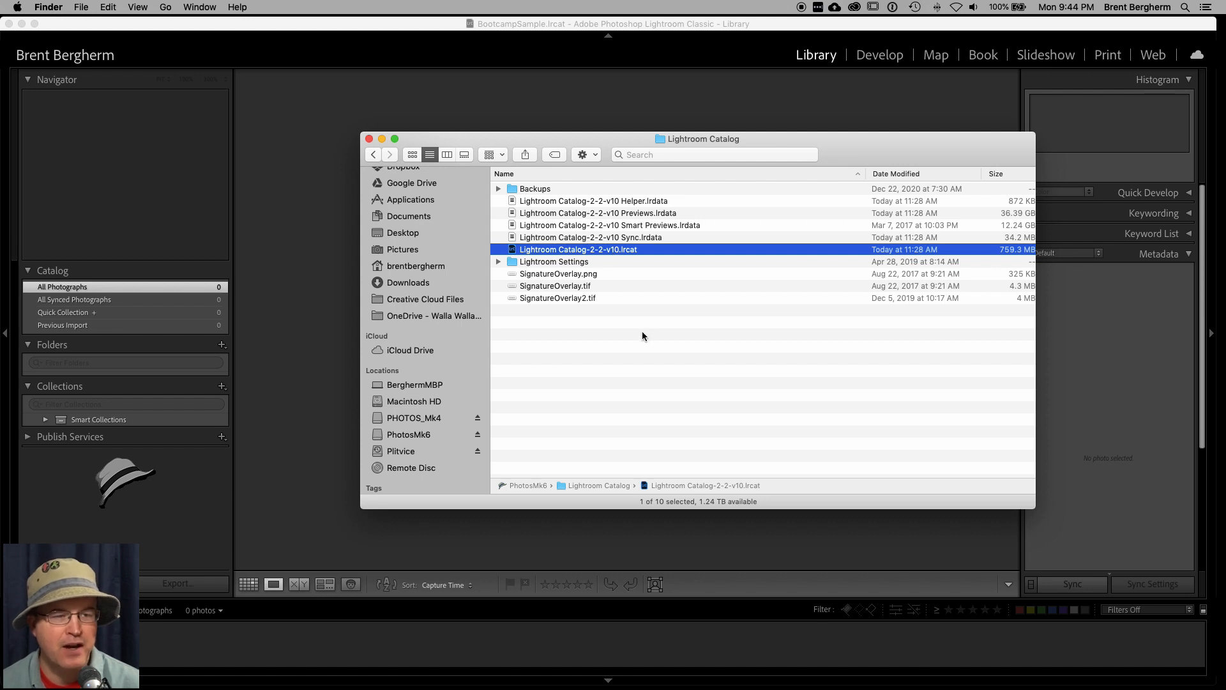
pyautogui.click(631, 226)
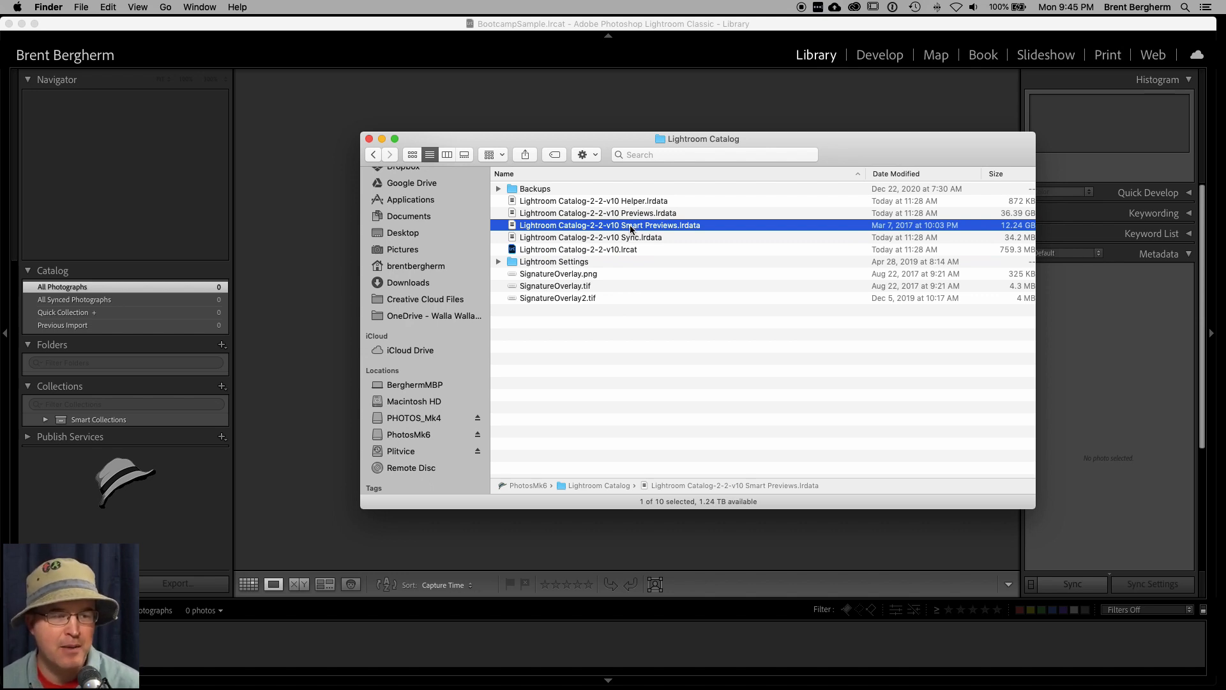
pyautogui.click(641, 214)
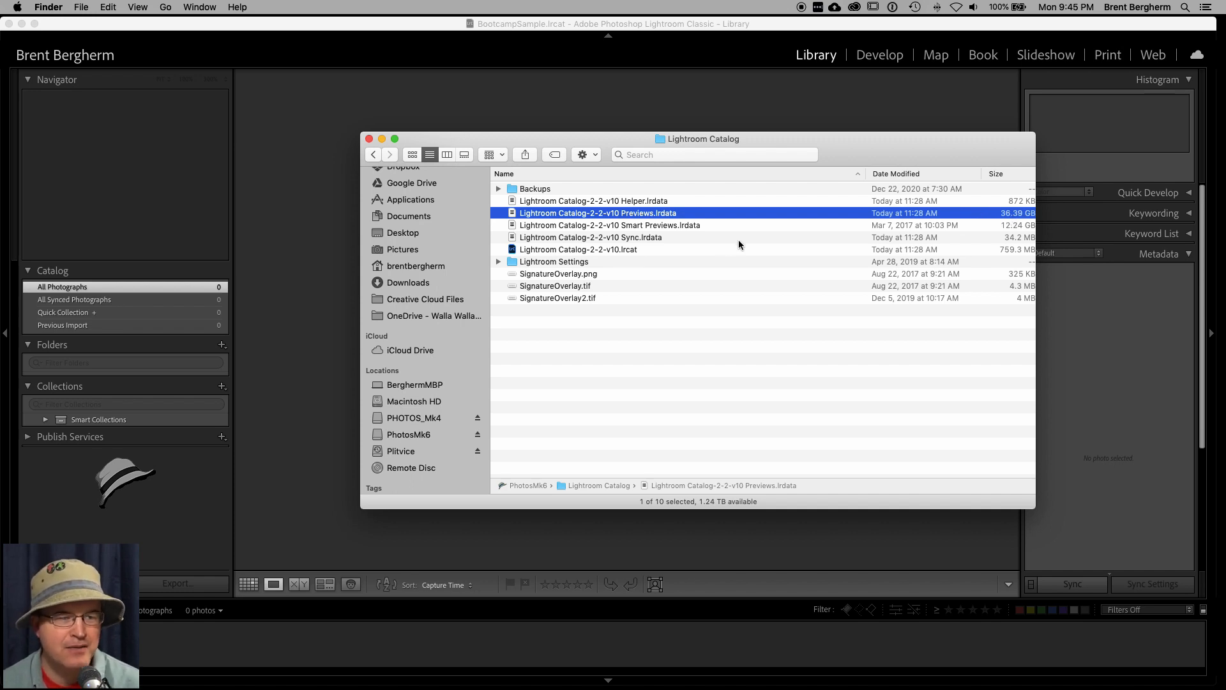
pyautogui.click(602, 250)
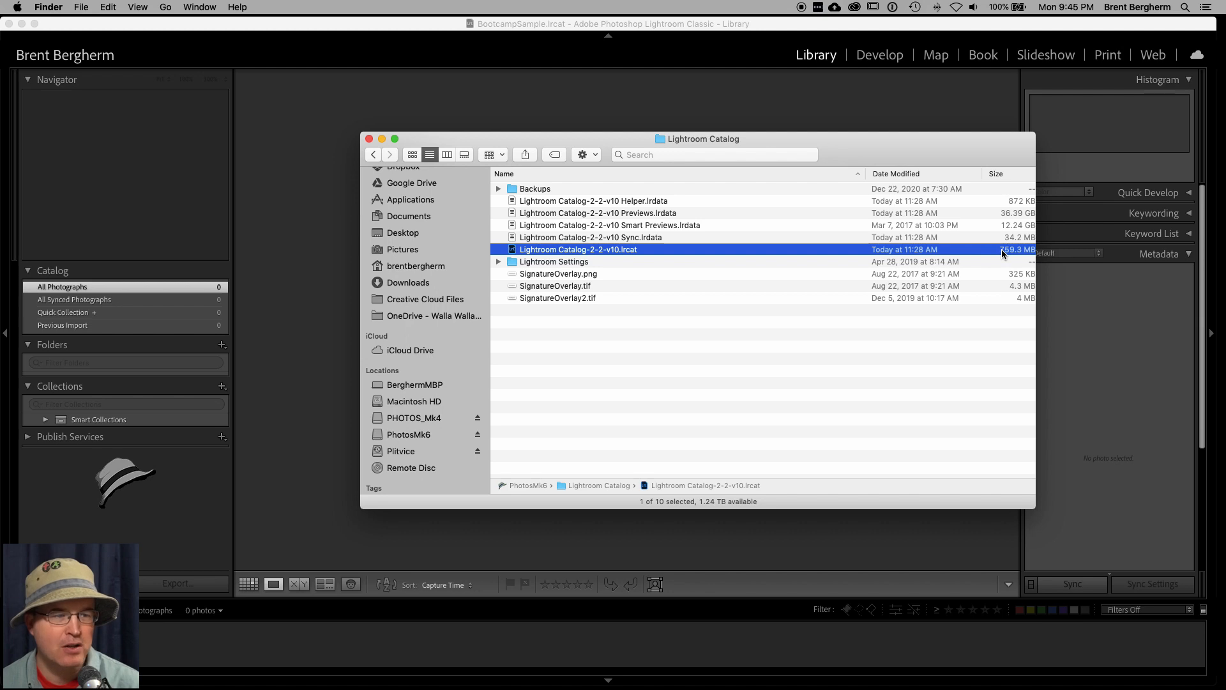
# Expand and collapse the Backups folder to check the catalog backups, and close the Finder window.
pyautogui.click(498, 189)
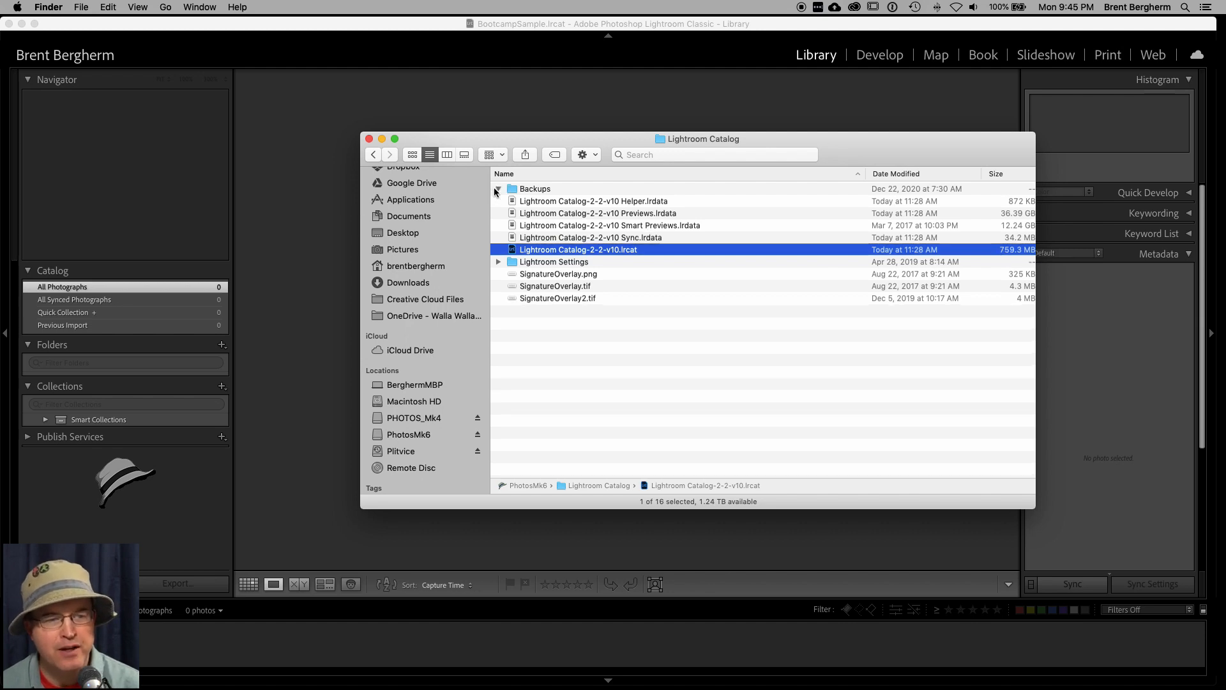
pyautogui.click(497, 189)
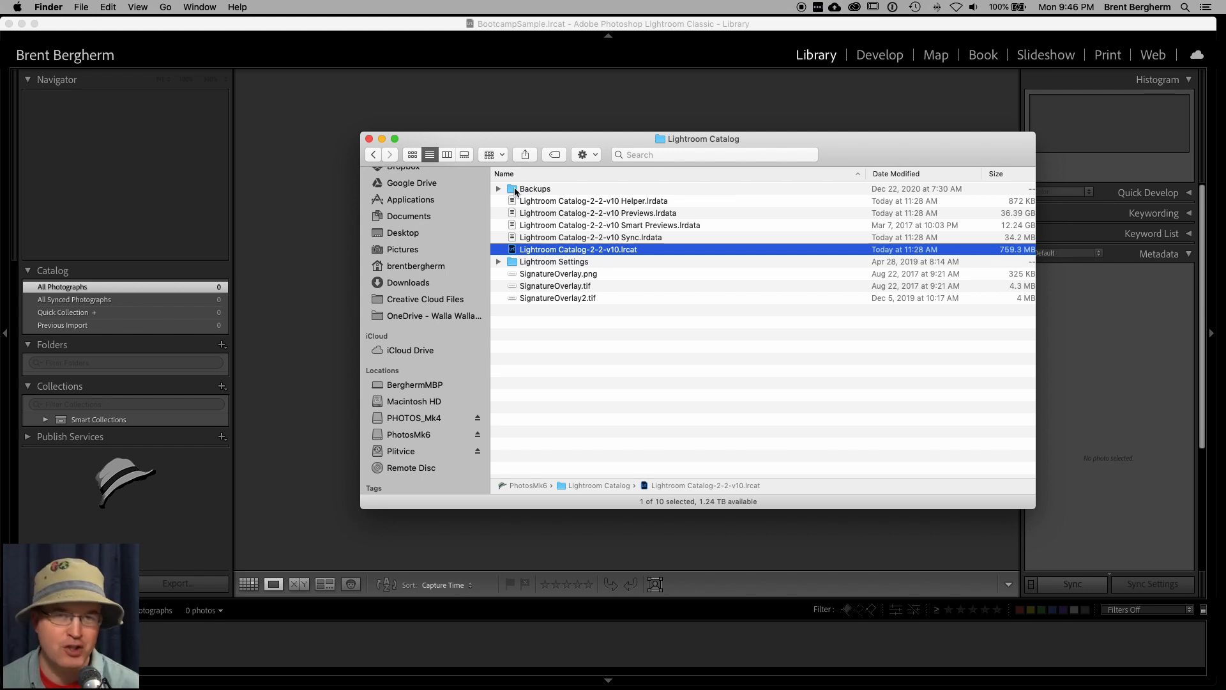
pyautogui.press('super+w')
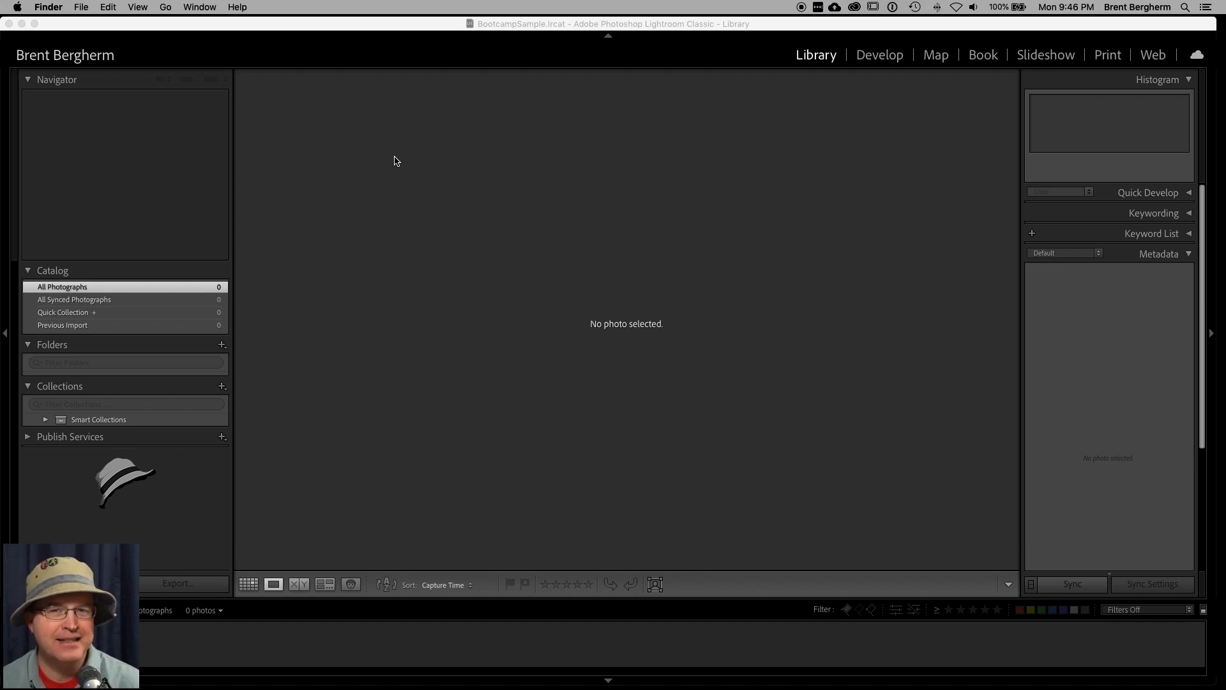
# Switch to Lightroom Classic, open the General catalog settings, and reveal the catalog's folder in Finder before closing that Finder window.
pyautogui.click(396, 160)
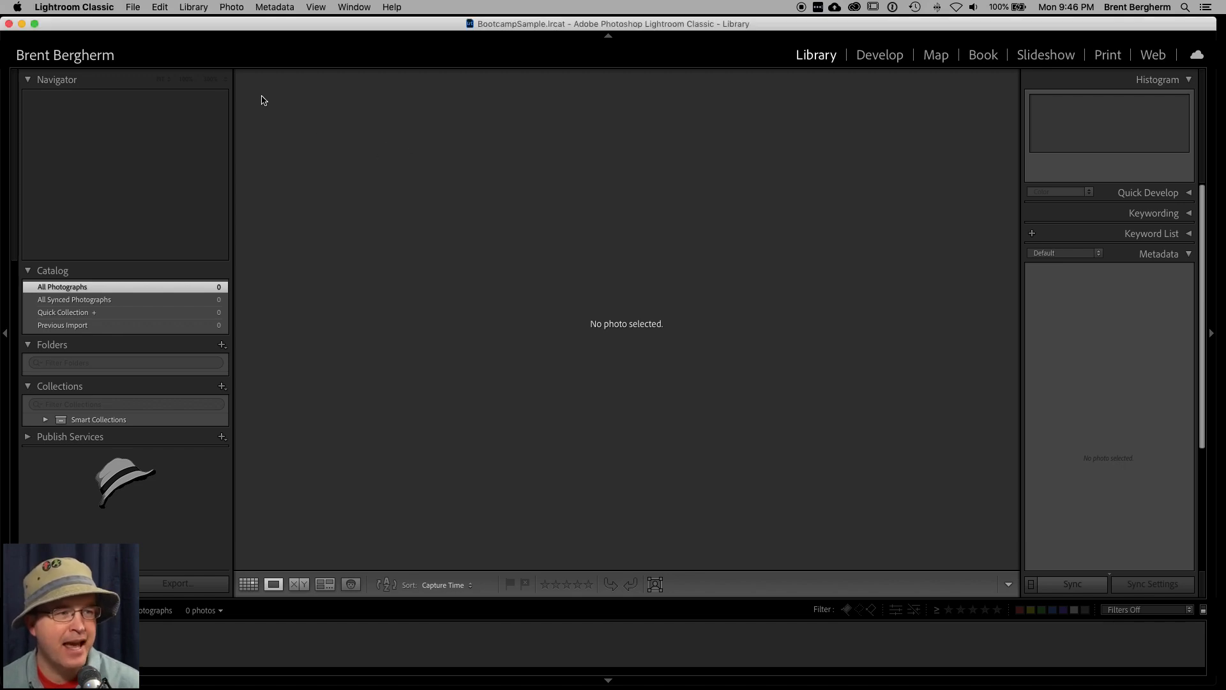
pyautogui.click(92, 8)
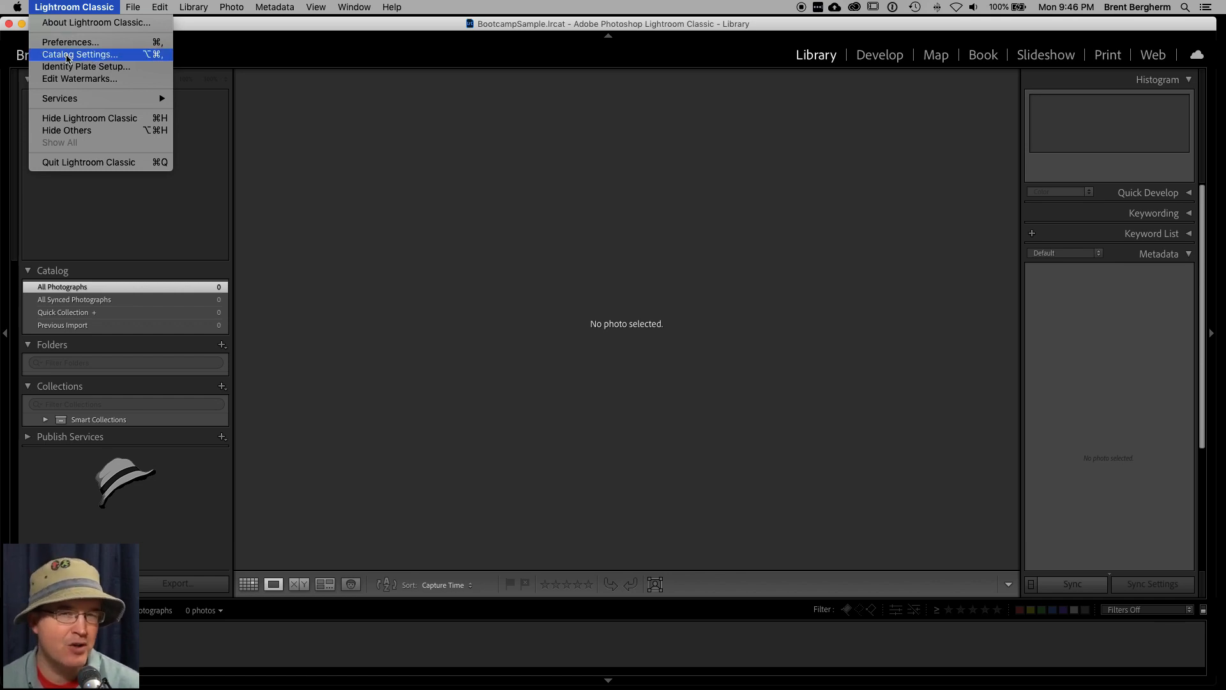
pyautogui.click(67, 56)
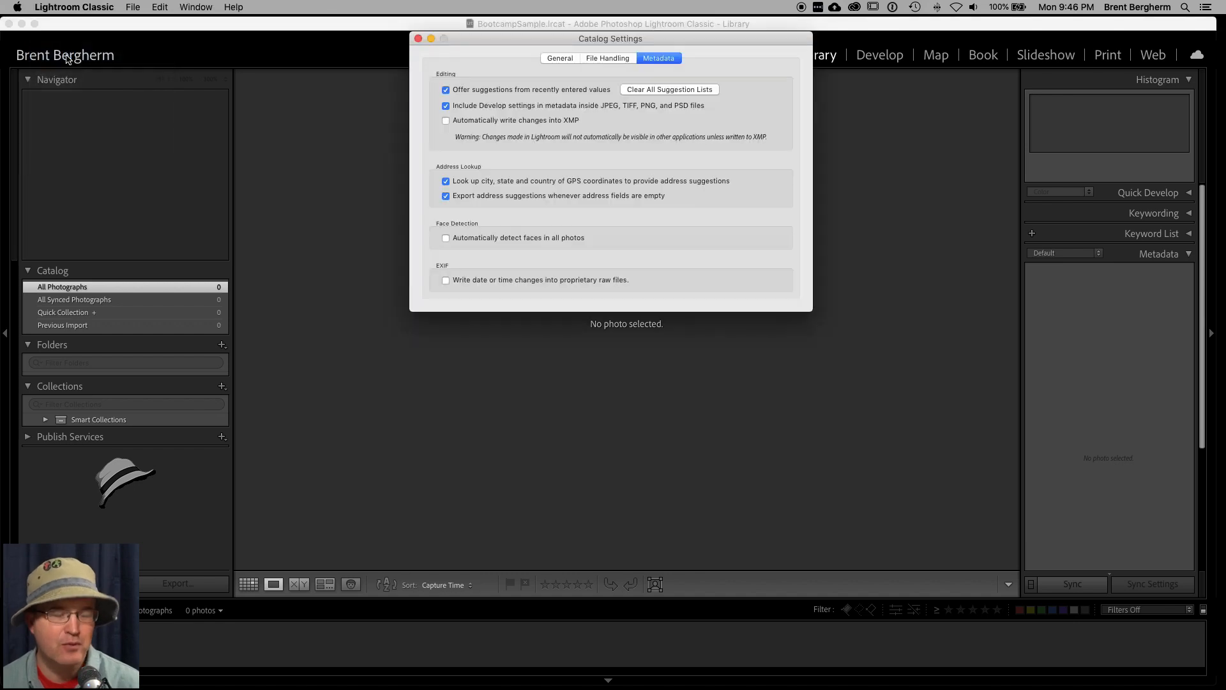
pyautogui.click(549, 59)
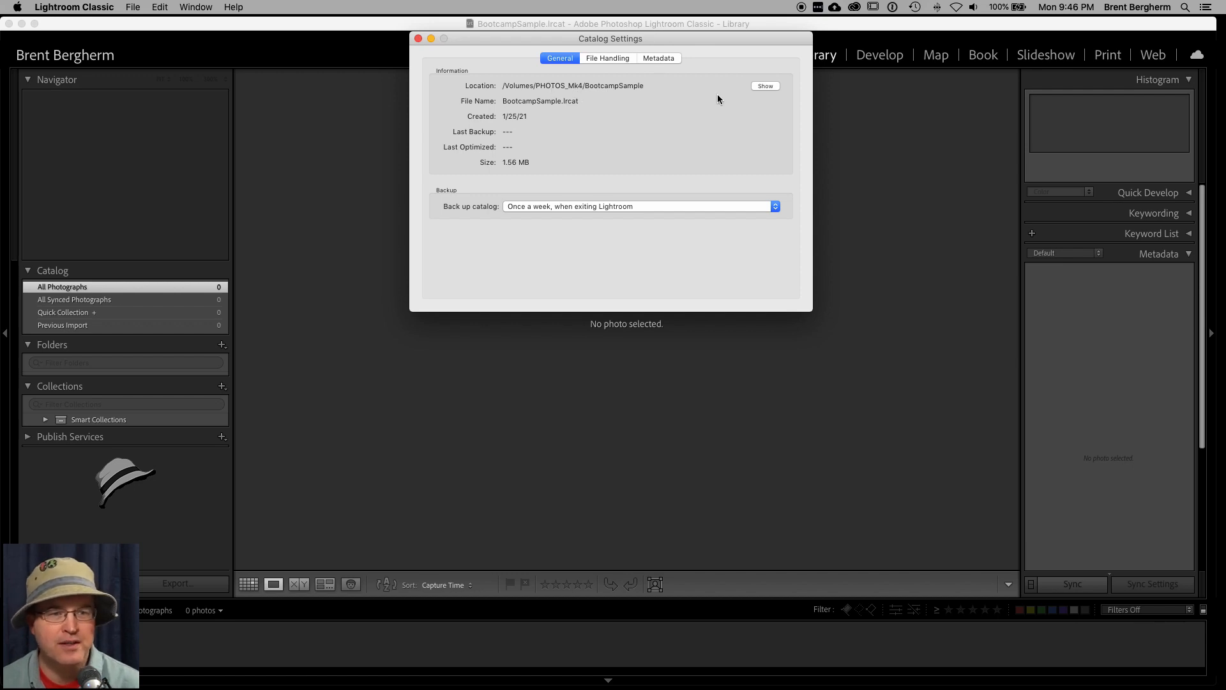
pyautogui.click(764, 86)
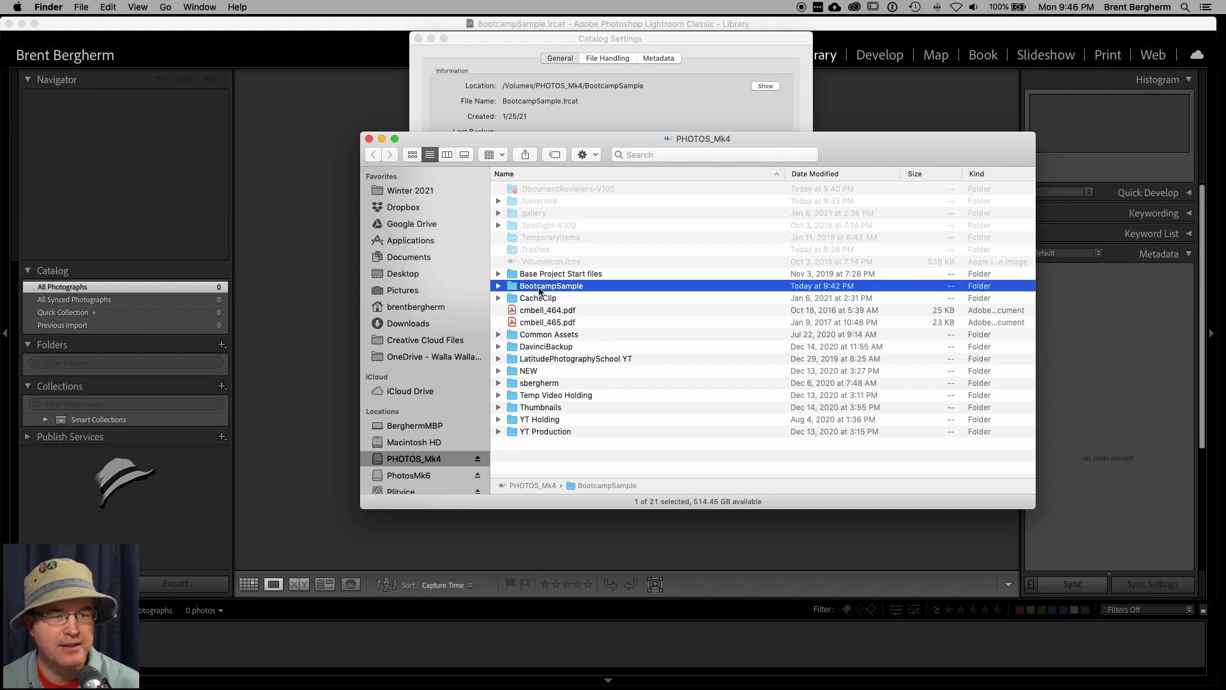
pyautogui.click(369, 139)
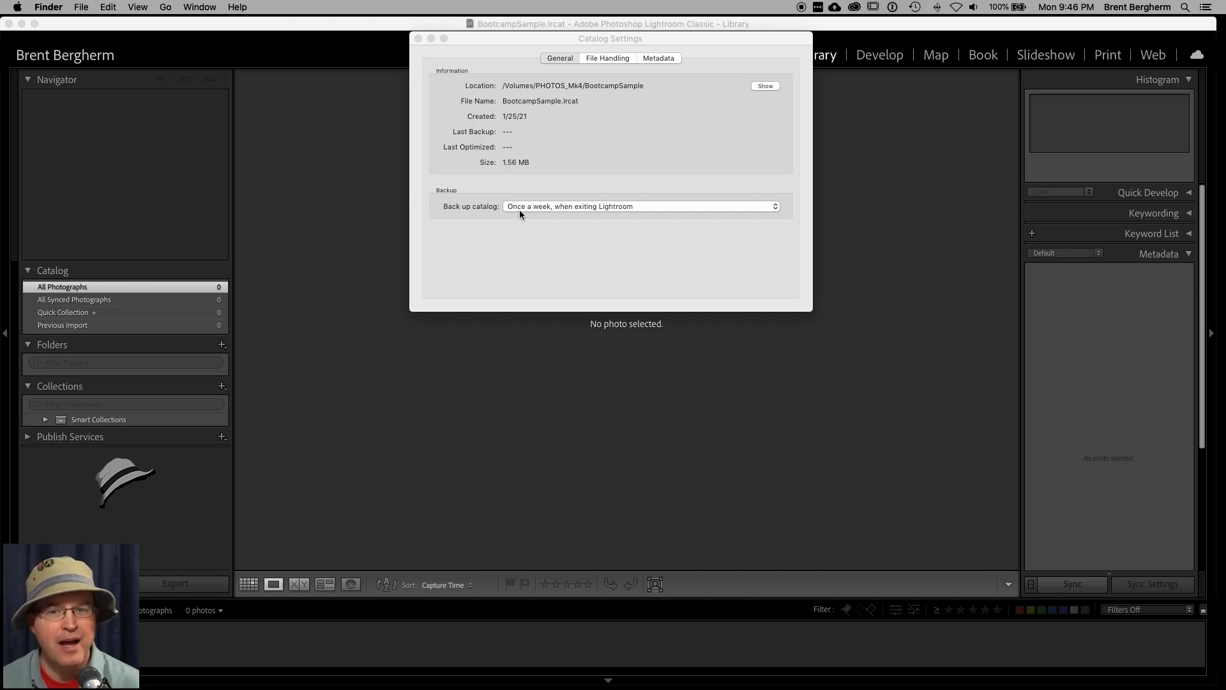
# Reveal the catalog's folder in Finder, and open the Backups folder inside Lightroom Catalog on the PhotosMk6 drive.
pyautogui.click(765, 86)
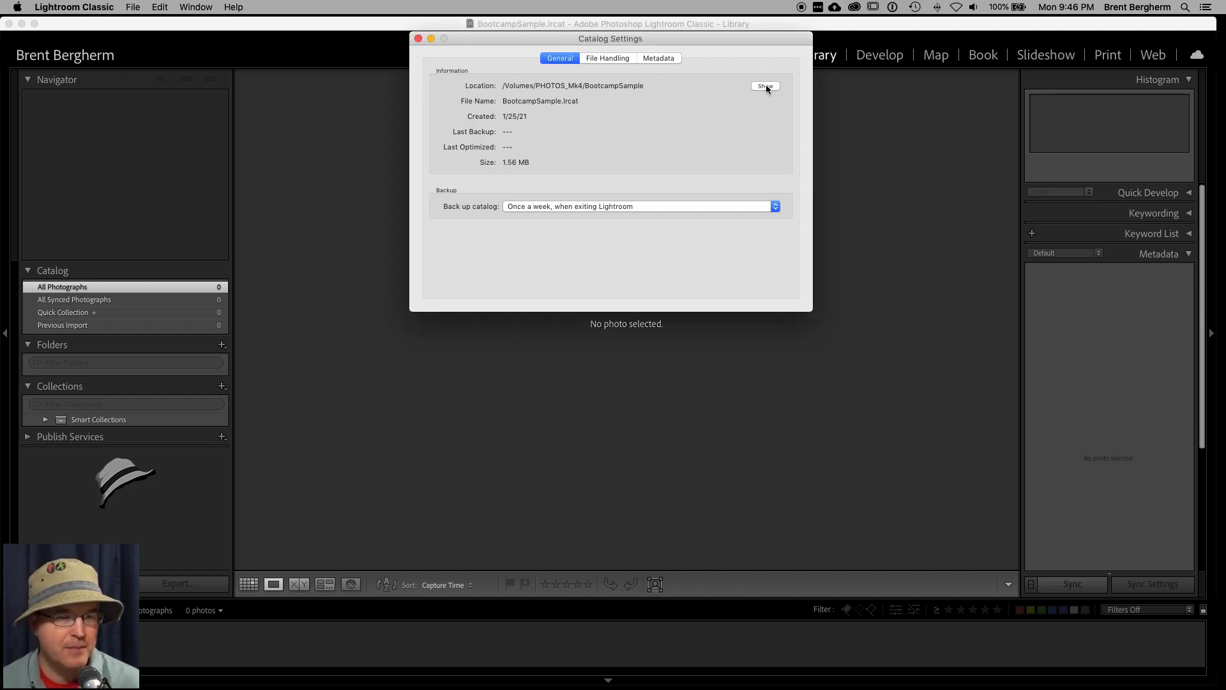
pyautogui.doubleClick(515, 287)
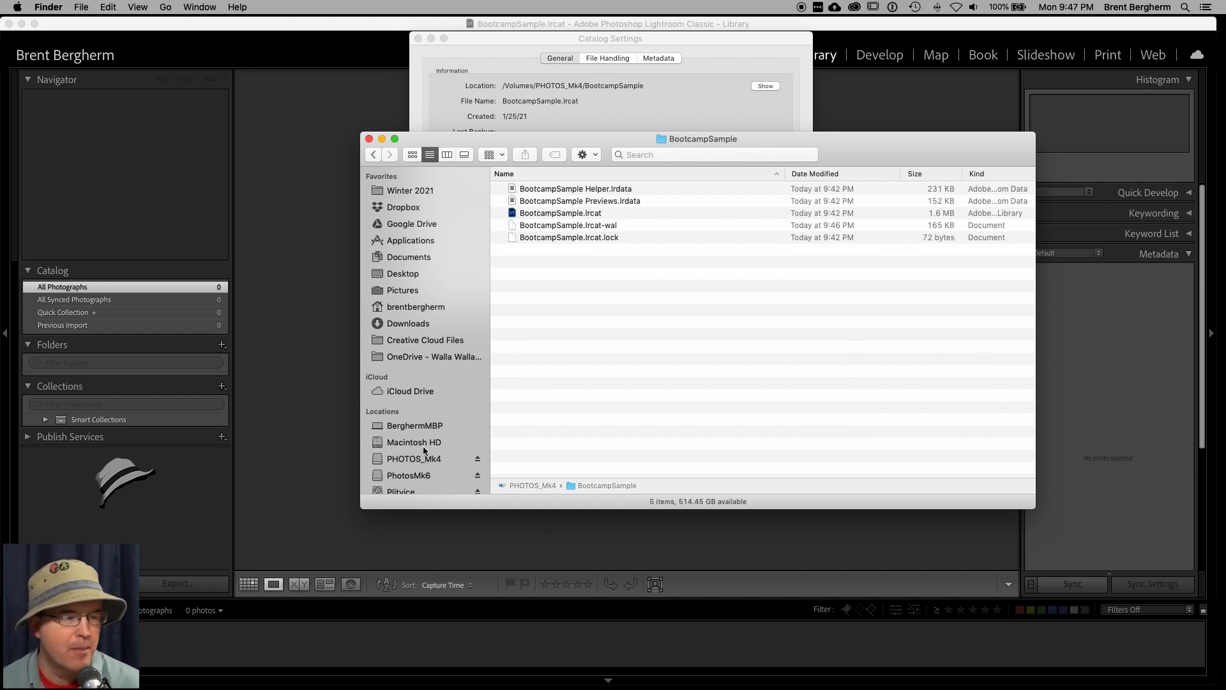
pyautogui.click(419, 475)
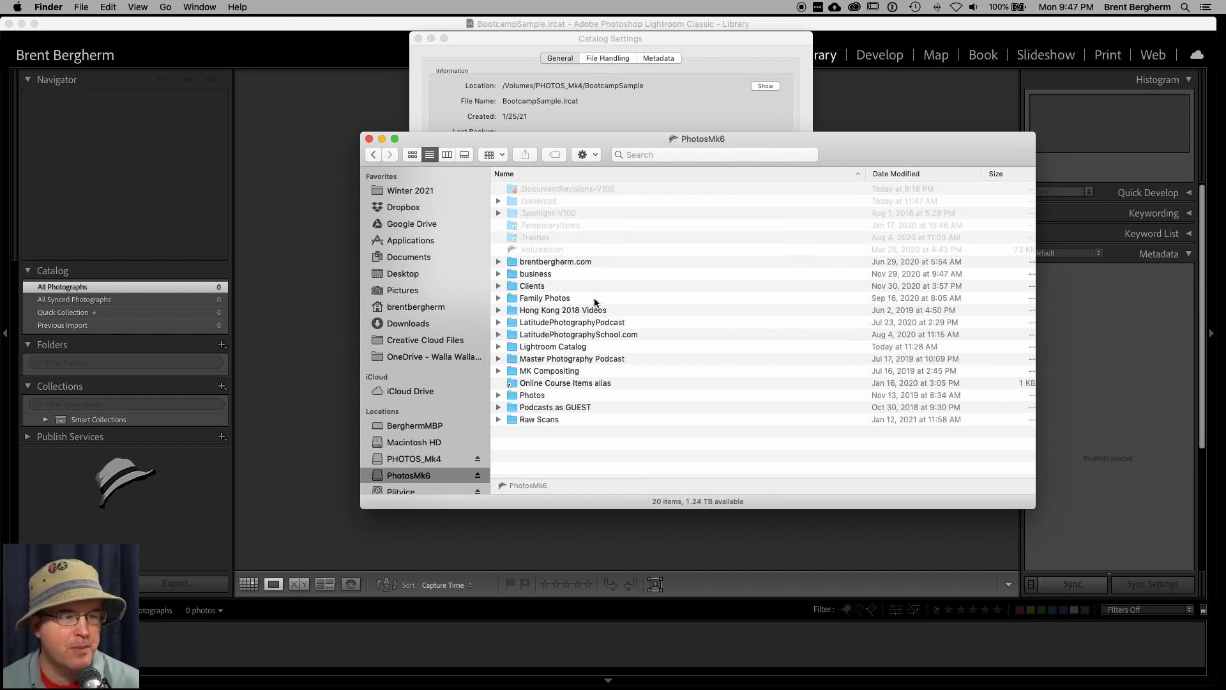
pyautogui.doubleClick(552, 346)
pyautogui.doubleClick(516, 190)
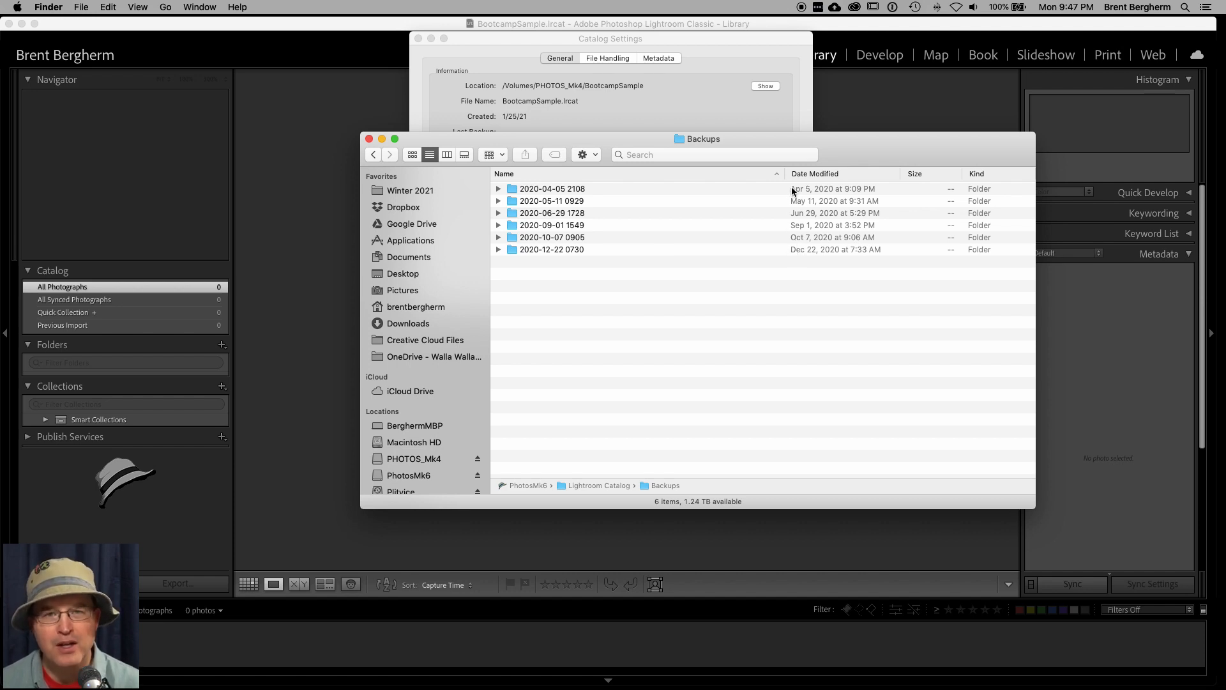
pyautogui.click(513, 190)
pyautogui.rightClick(514, 190)
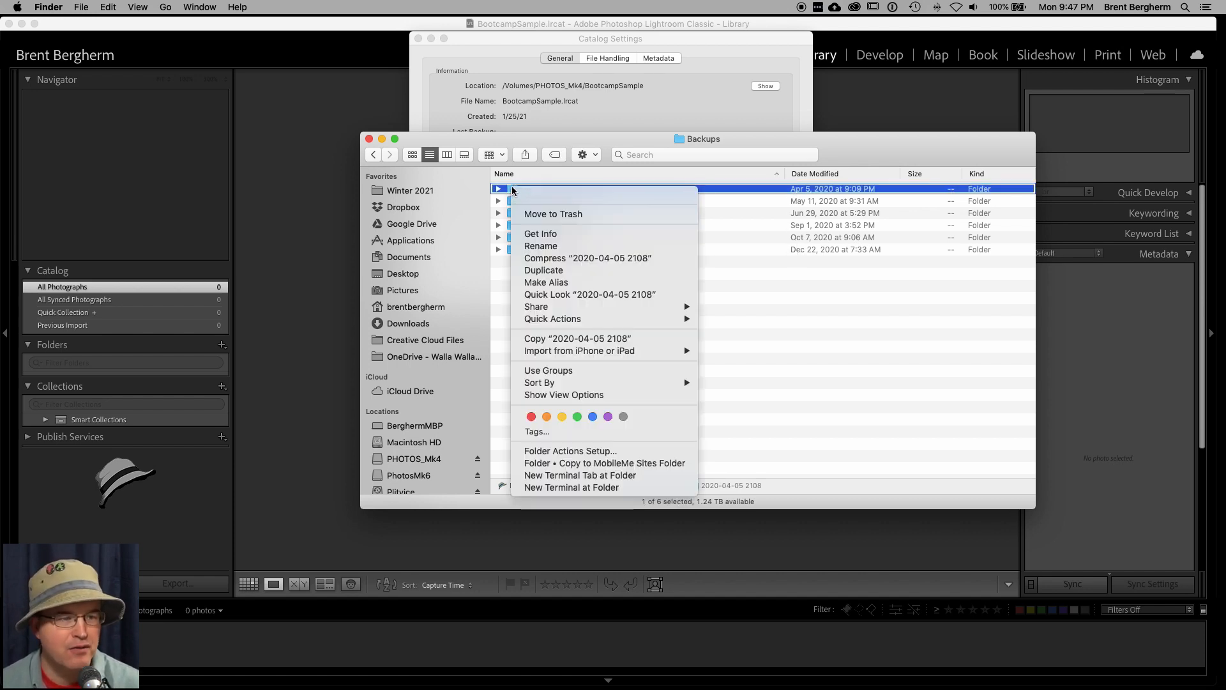
pyautogui.click(524, 214)
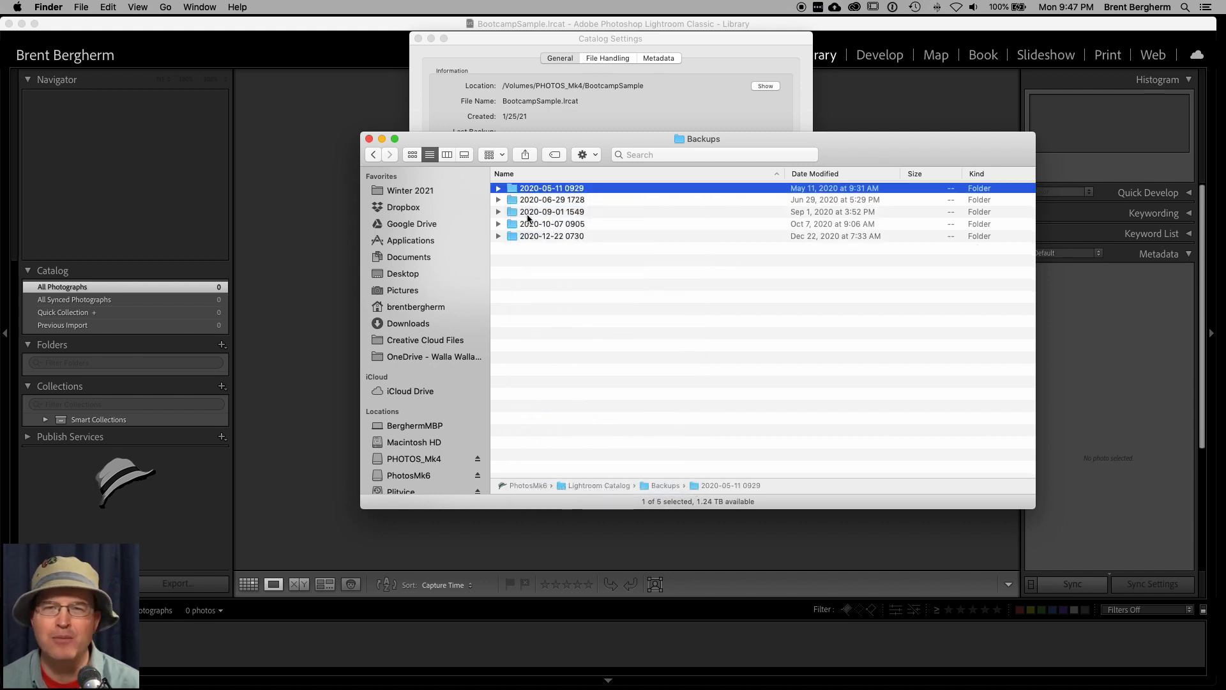
pyautogui.click(370, 139)
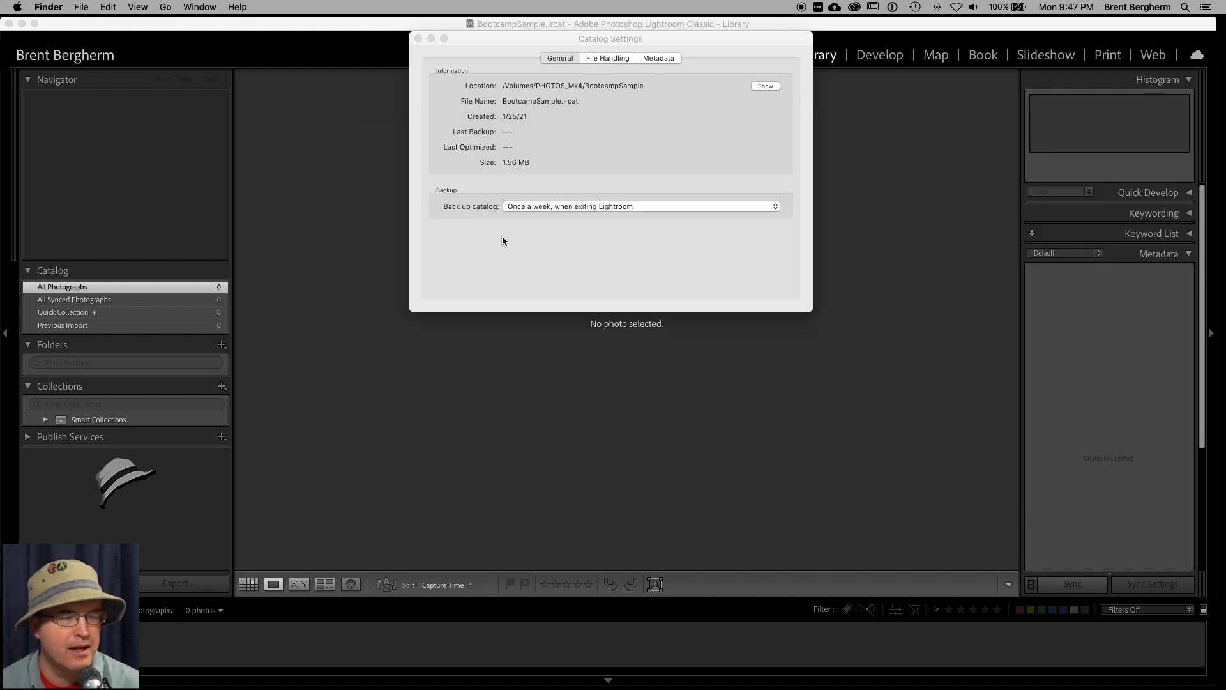
# Return to Lightroom Classic's Catalog Settings, review the File Handling choices for Standard Preview Size and Preview Quality, and open the Metadata settings.
pyautogui.click(512, 257)
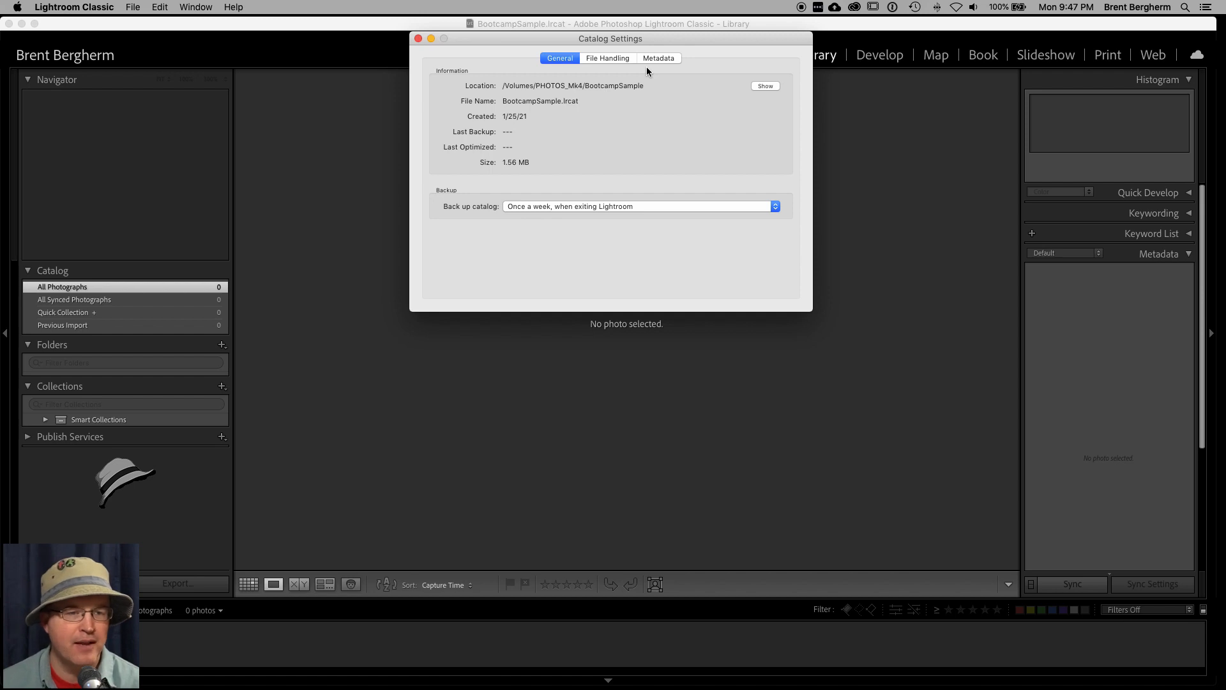
pyautogui.click(606, 59)
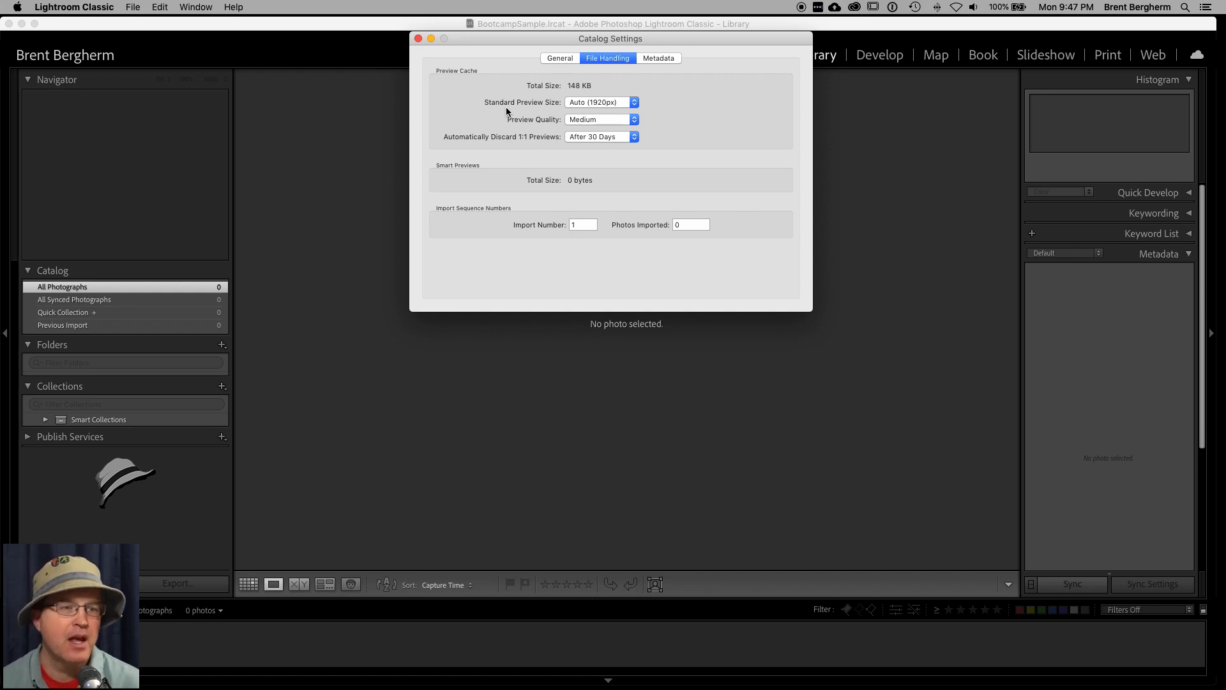
pyautogui.click(594, 107)
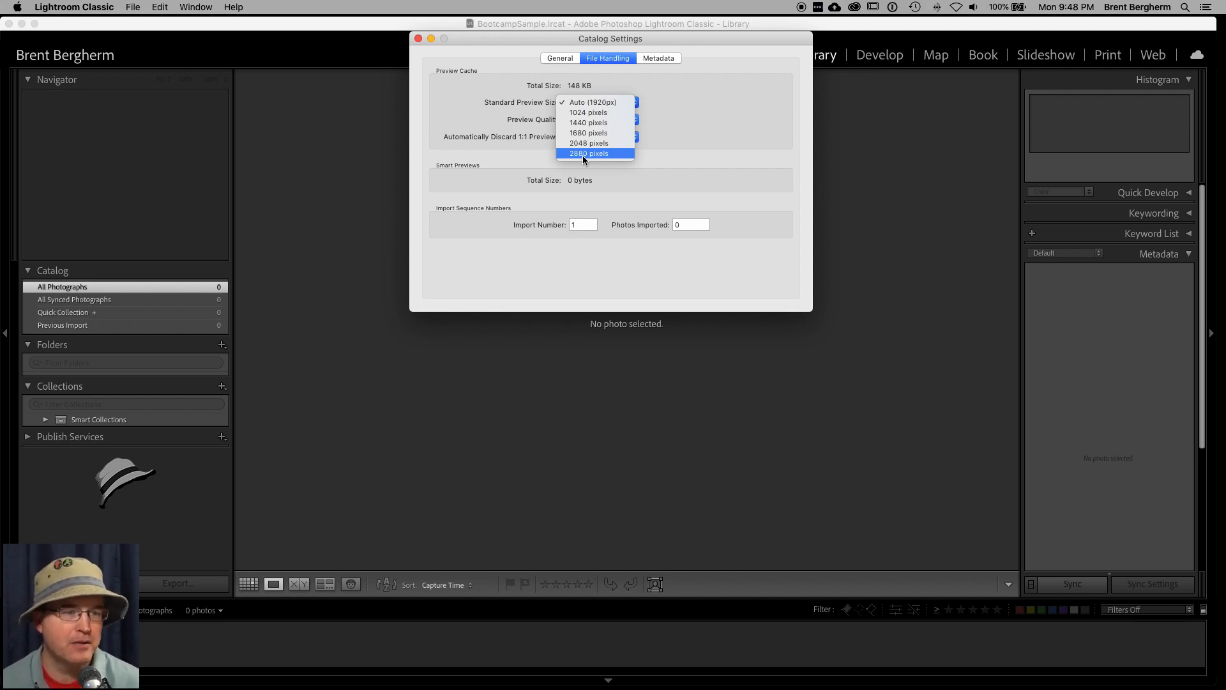
pyautogui.click(456, 160)
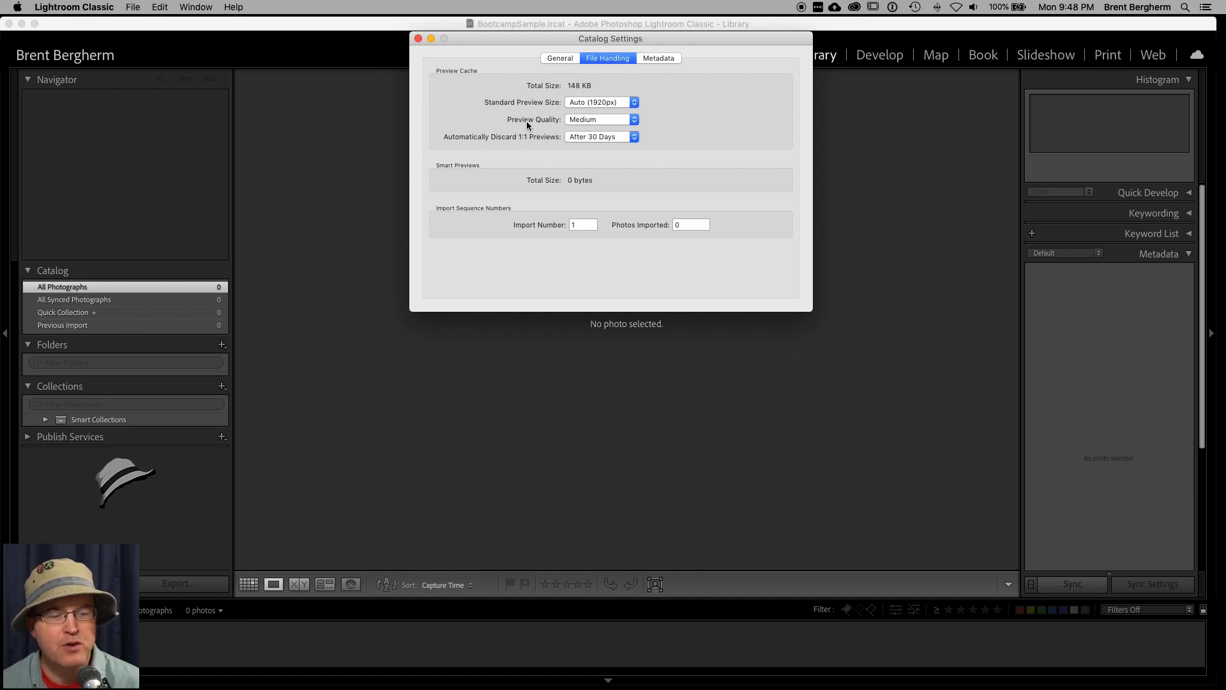
pyautogui.click(580, 120)
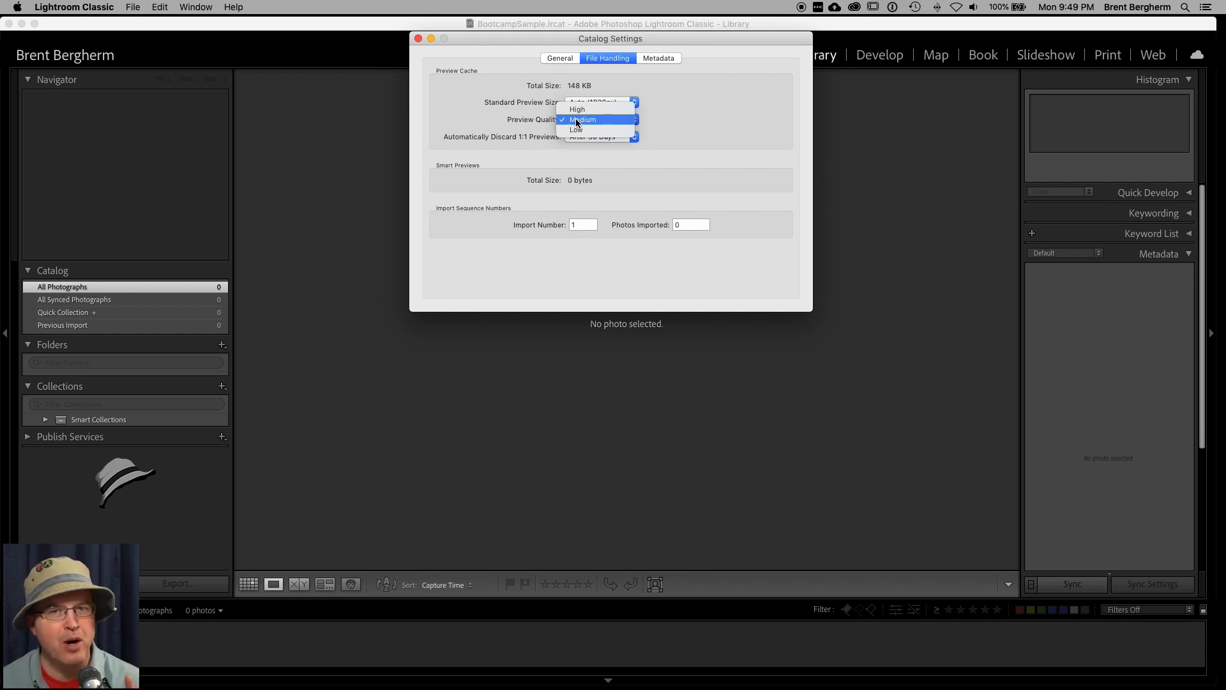
pyautogui.click(511, 120)
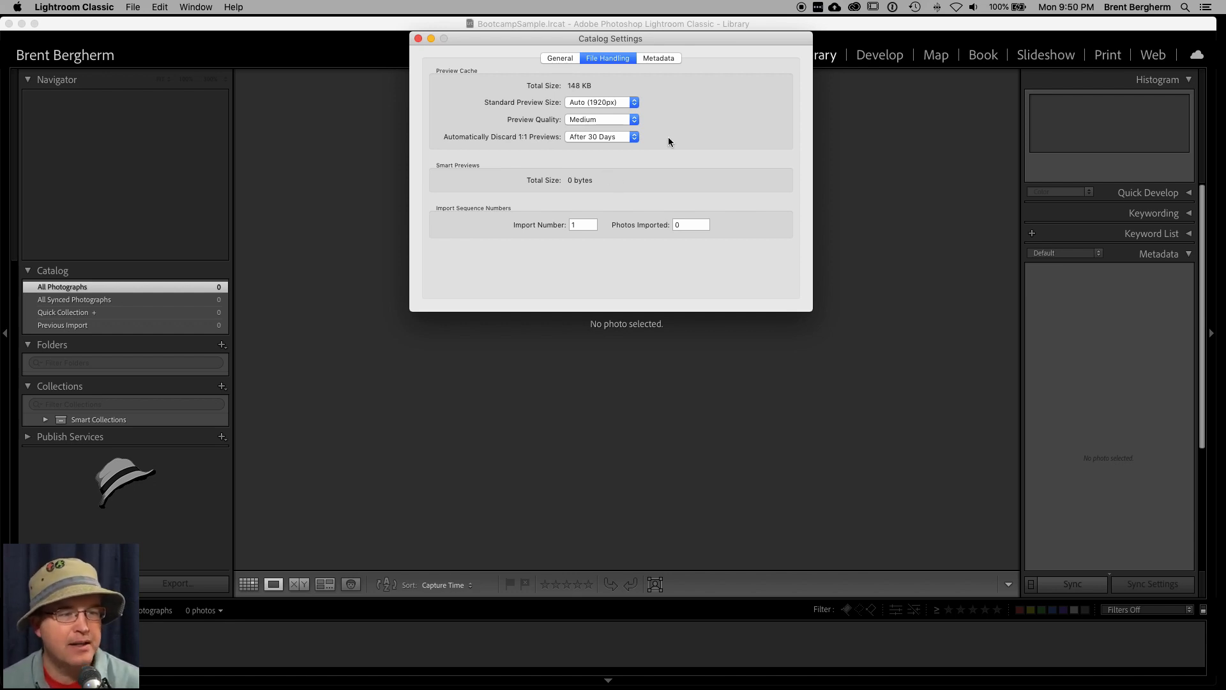
pyautogui.click(659, 62)
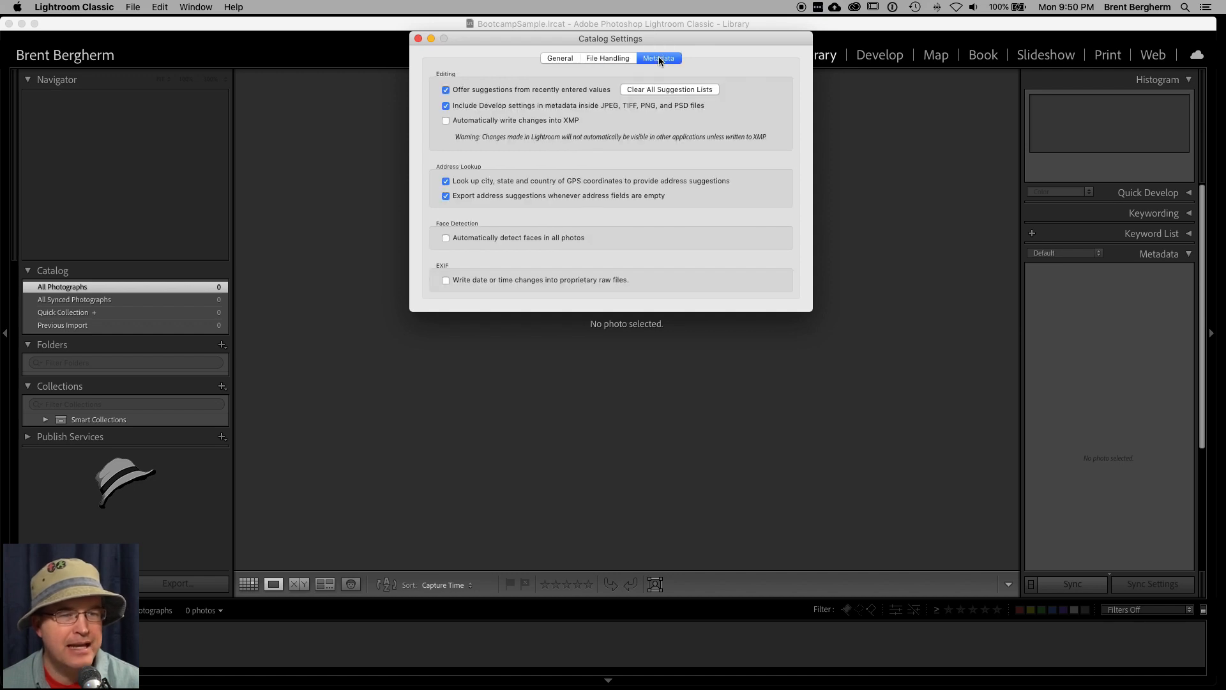